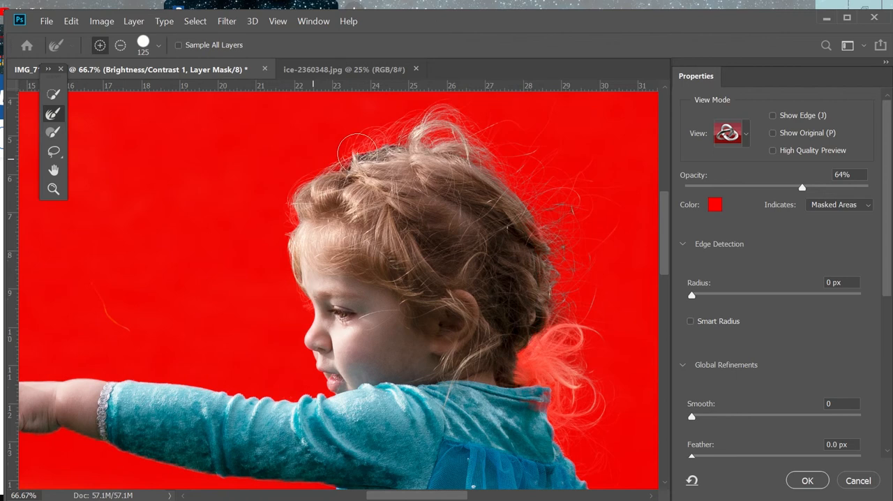
Step: Paint the faded ponytail hair behind the girl's neck back into the selection using the Brush tool, enlarged to size 90
scroll(593, 256, down, 2)
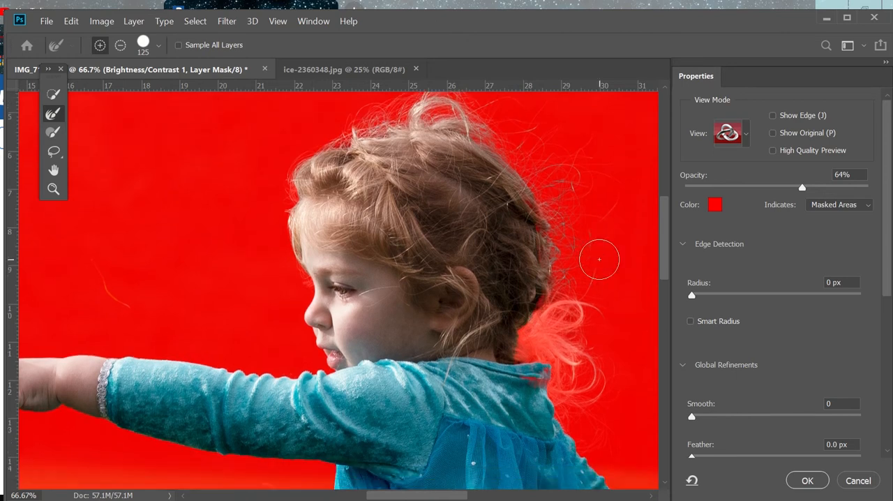
mouse_move(532, 306)
mouse_down()
mouse_move(569, 295)
mouse_move(577, 352)
mouse_move(577, 252)
mouse_move(628, 387)
mouse_up()
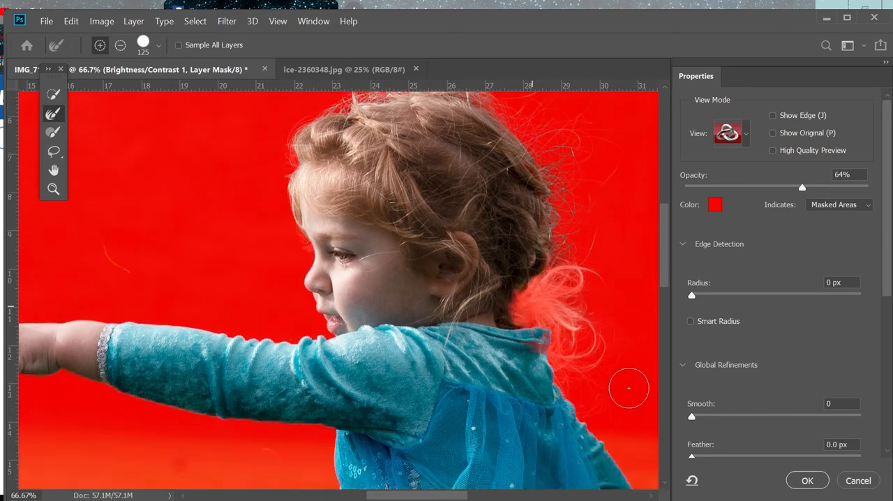
click(54, 131)
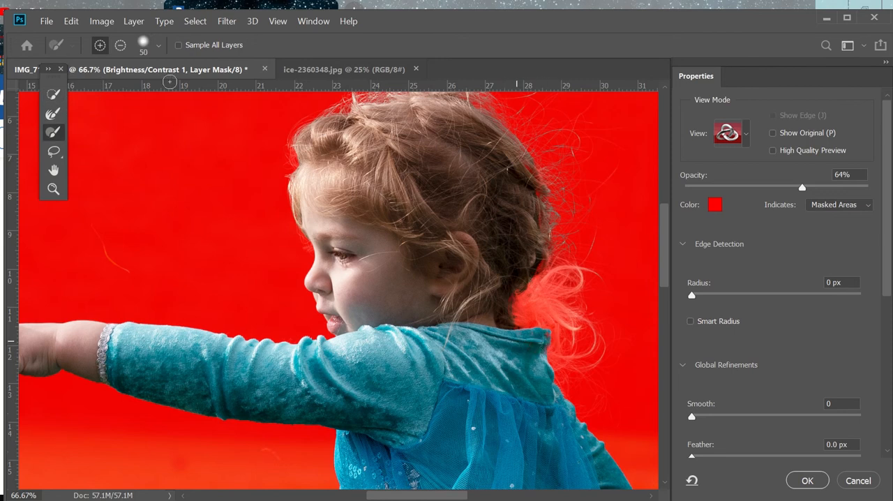
click(158, 46)
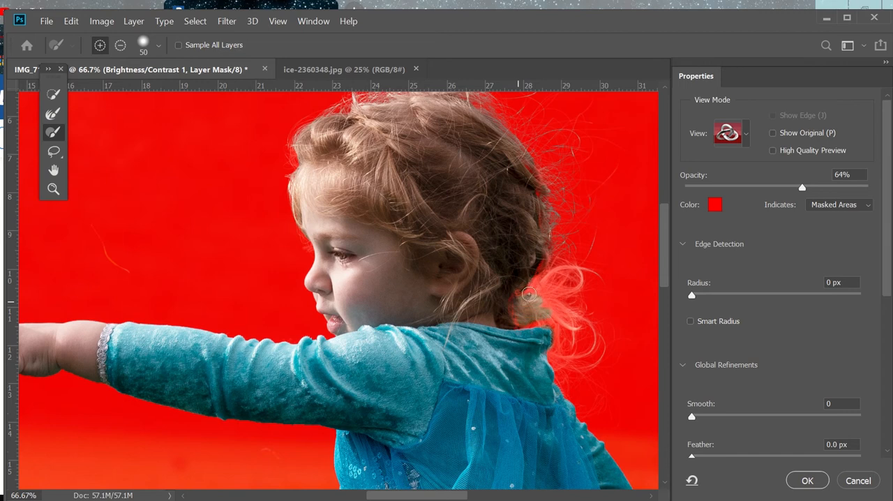
key(bracketright)
key(bracketright)
key(bracketright)
key(bracketright)
drag(529, 324, 580, 320)
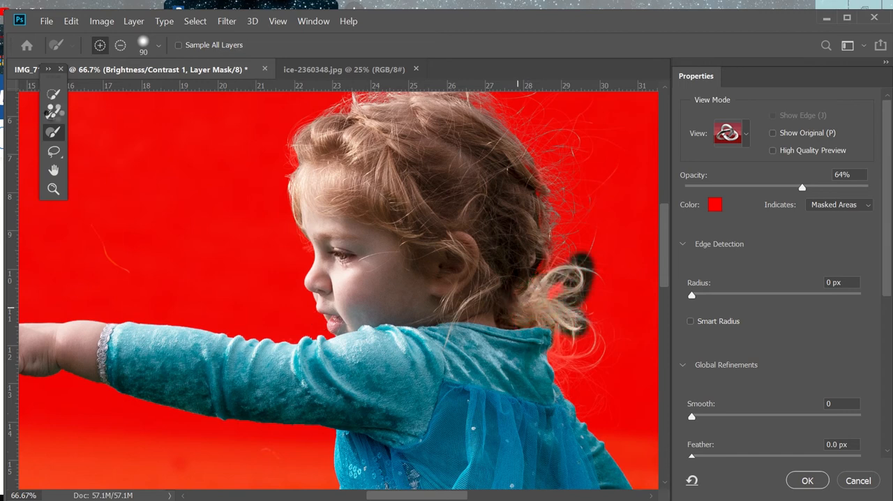
Step: Refine the selection edge around the ponytail and its loose strands using the Refine Edge Brush at size 90
click(52, 113)
key(bracketleft)
key(bracketleft)
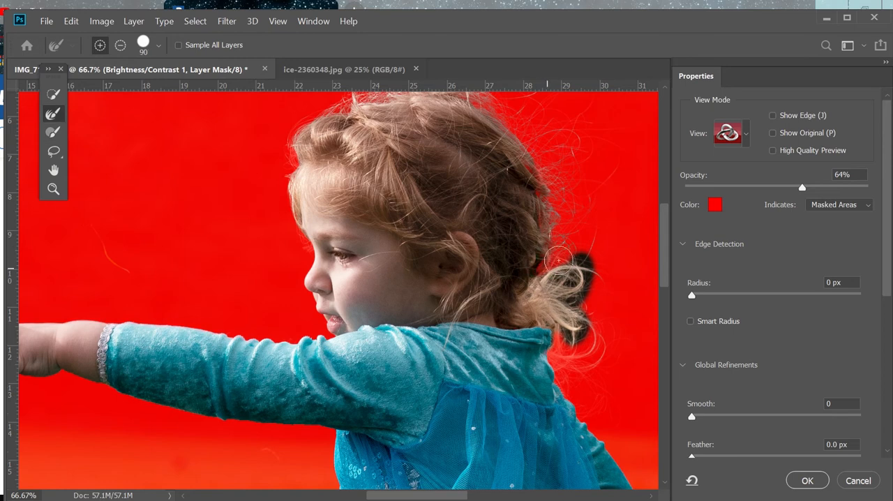
mouse_move(554, 264)
mouse_down()
mouse_move(580, 290)
mouse_move(575, 343)
mouse_move(604, 340)
mouse_move(607, 374)
mouse_up()
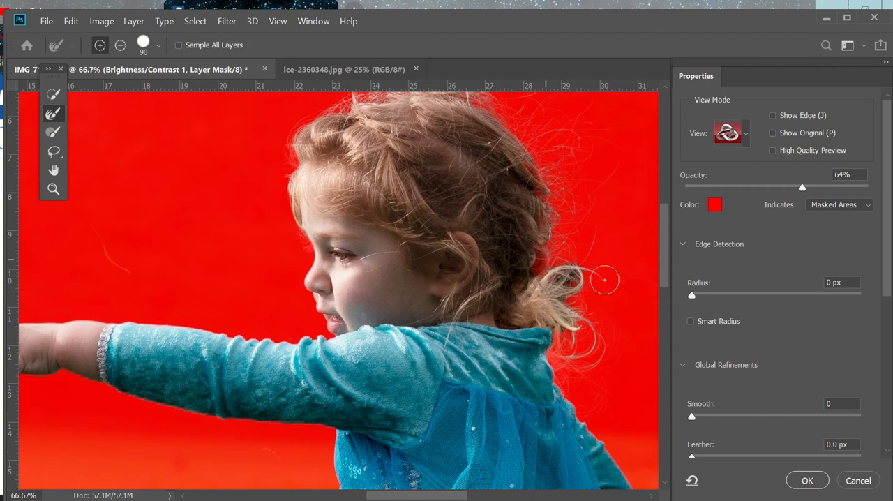
drag(604, 280, 610, 410)
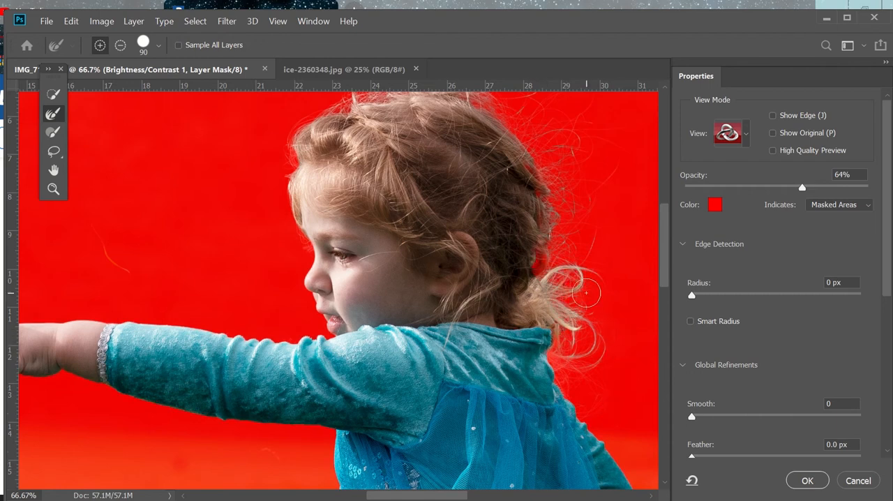
Step: Subtract the grass patch between the girl's legs from the selection using the Quick Selection tool at size 8
scroll(585, 293, down, 4)
scroll(585, 293, up, 3)
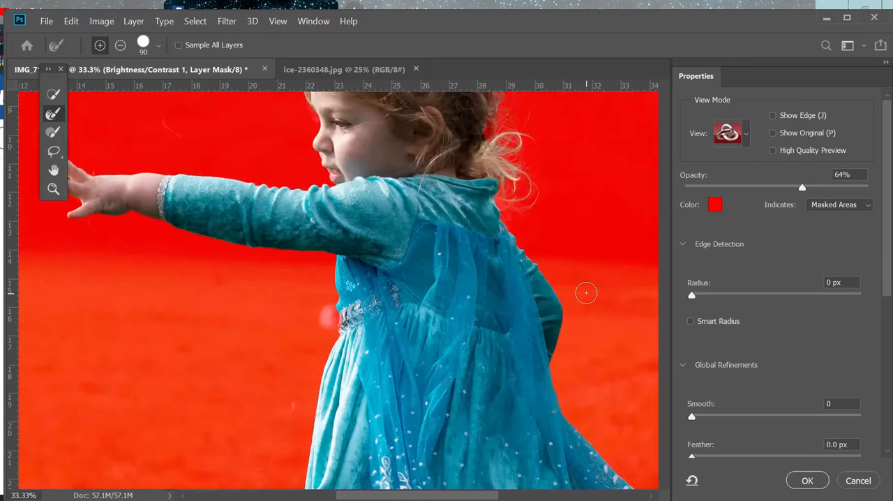
scroll(586, 292, down, 5)
scroll(585, 293, up, 2)
click(54, 95)
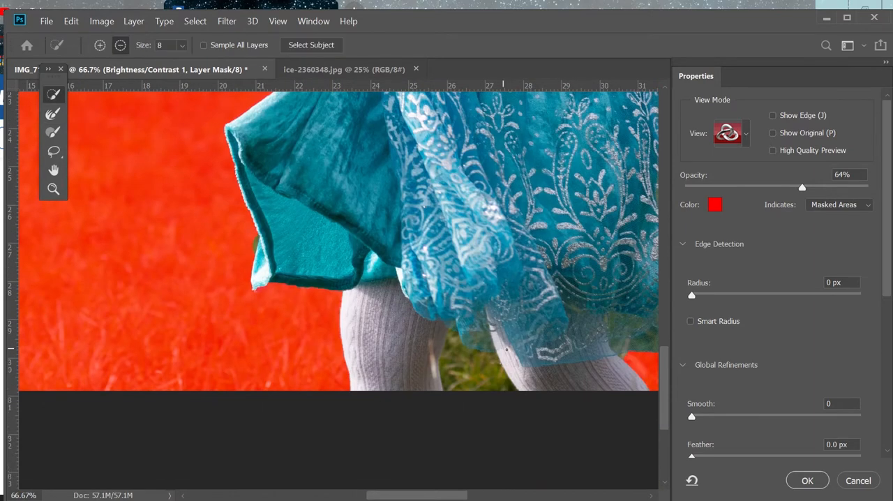
mouse_move(450, 377)
mouse_down()
mouse_move(479, 380)
mouse_move(459, 359)
mouse_up()
Step: Output the refined mask as a Selection and add a new empty layer above the Brightness/Contrast adjustment
scroll(492, 341, down, 2)
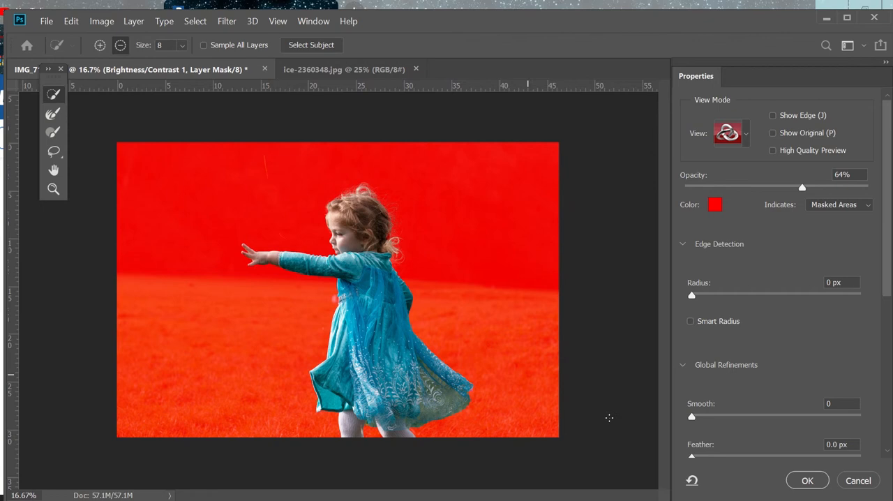
scroll(818, 389, down, 5)
click(781, 414)
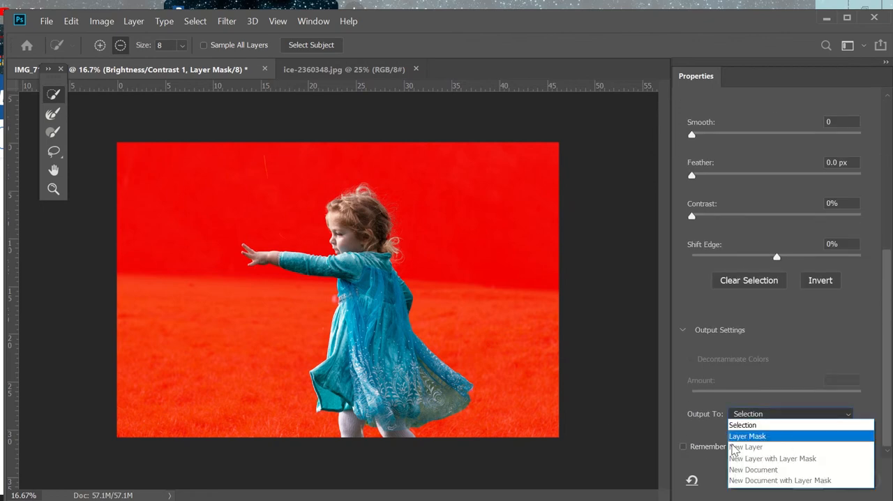
click(768, 416)
click(770, 418)
click(767, 424)
click(802, 480)
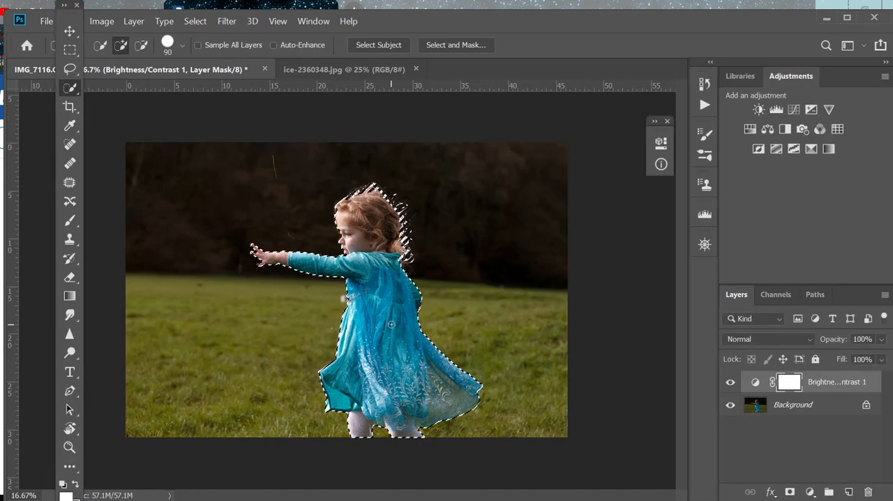
click(848, 492)
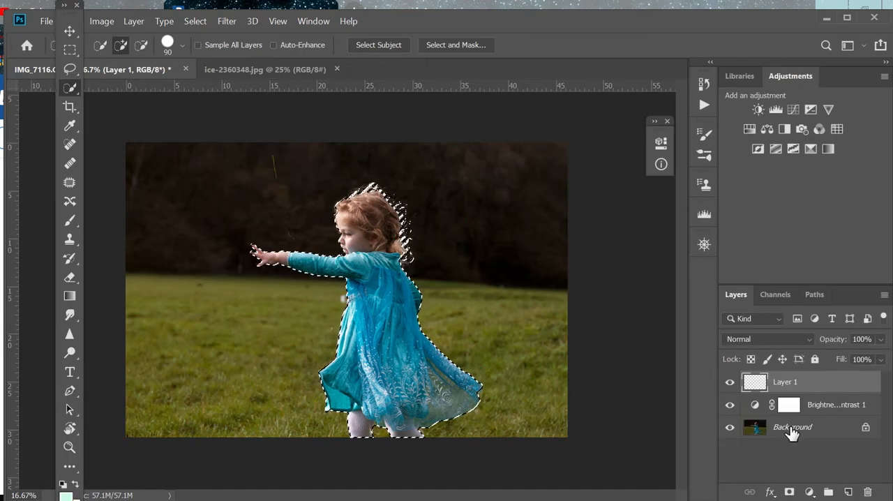
key(alt+BackSpace)
key(ctrl+d)
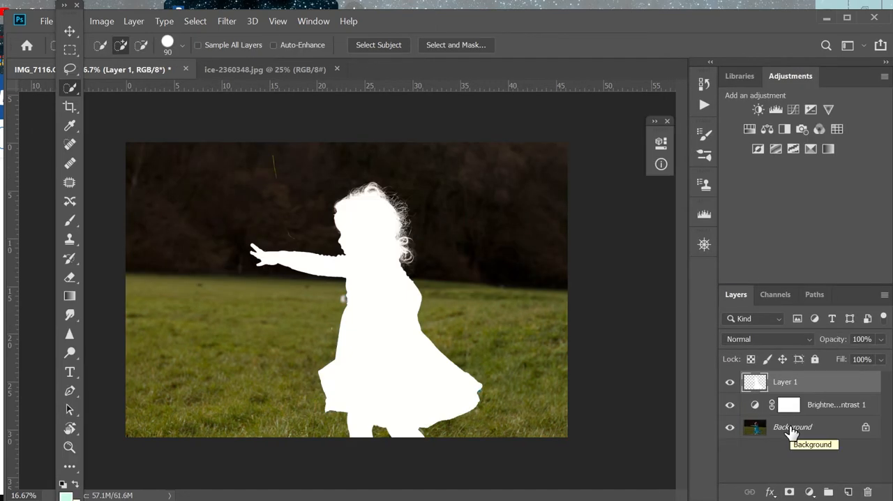
key(ctrl+z)
key(ctrl+z)
Step: Copy the selected girl from the Background layer and paste her into Layer 1
drag(791, 432, 761, 437)
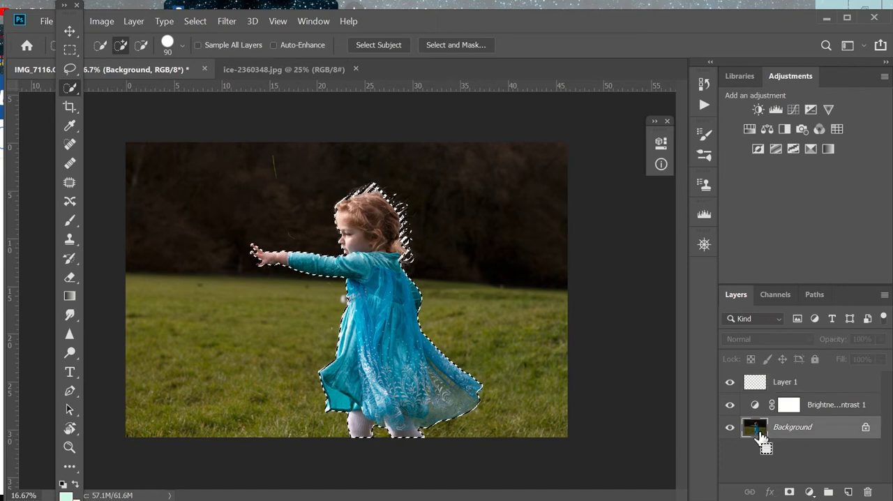
key(ctrl+c)
click(750, 390)
key(ctrl+v)
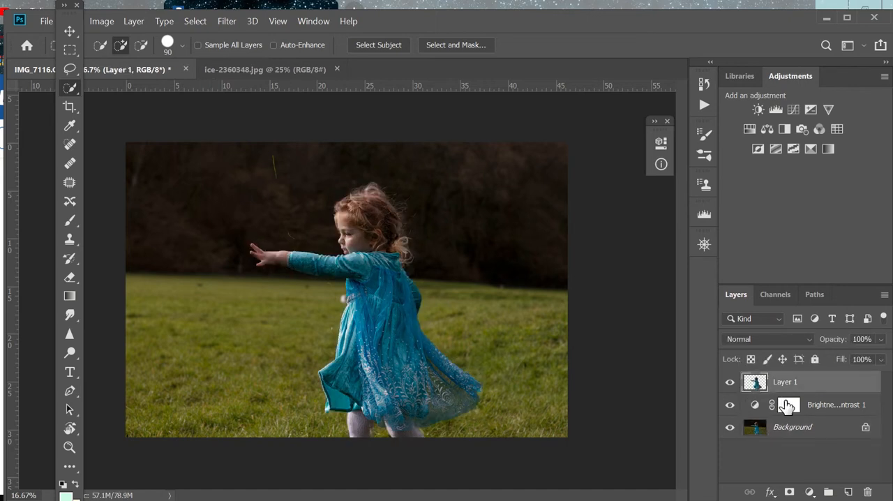
Step: Duplicate the Background layer and hide the original Background
drag(787, 428, 848, 492)
click(729, 449)
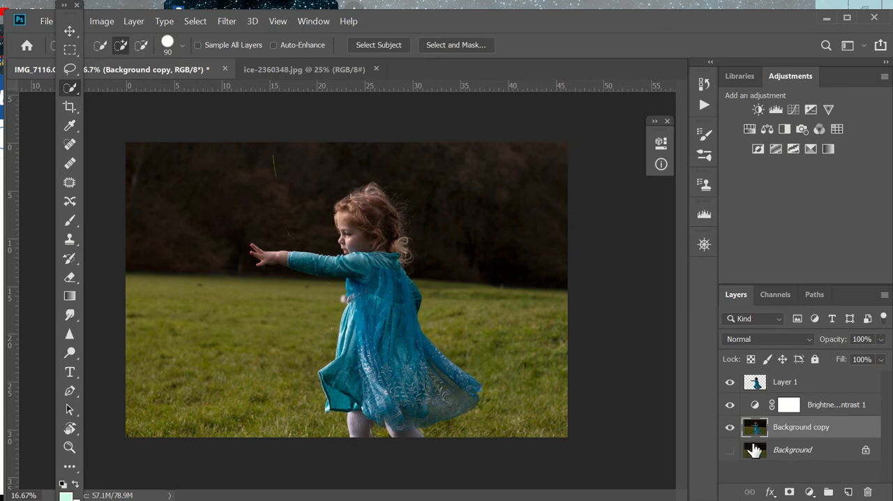
Step: Move the Brightness/Contrast adjustment above Layer 1 and merge it down into that layer, then hide Background copy
drag(808, 405, 805, 382)
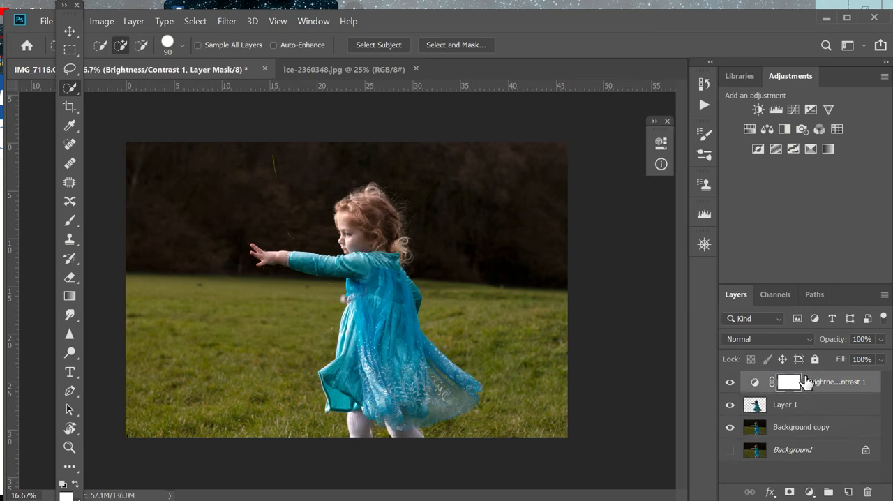
right_click(805, 382)
click(653, 487)
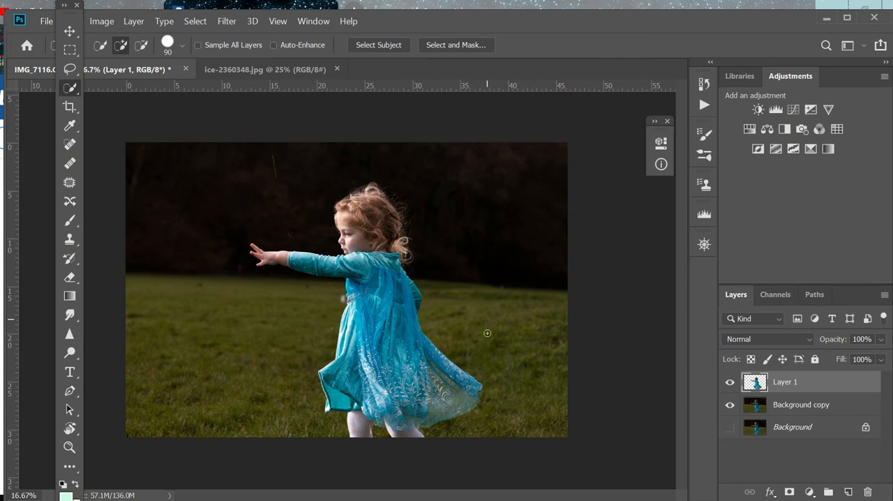
click(729, 405)
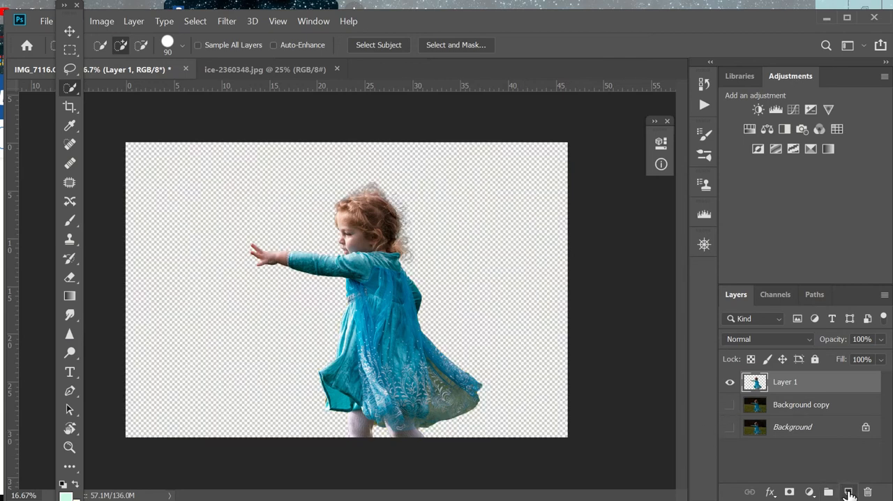
Step: Bring the ice texture from ice-2360348.jpg into the girl's document as a new layer using the Move tool
click(230, 69)
key(v)
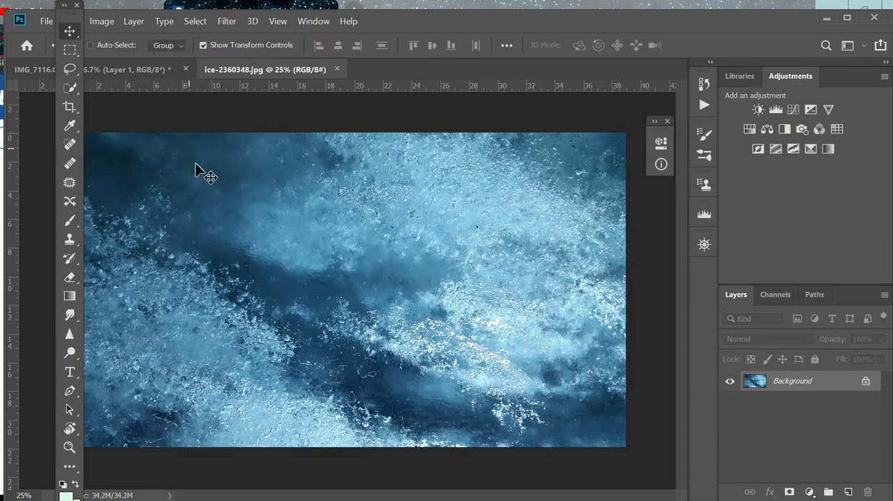
drag(195, 163, 324, 298)
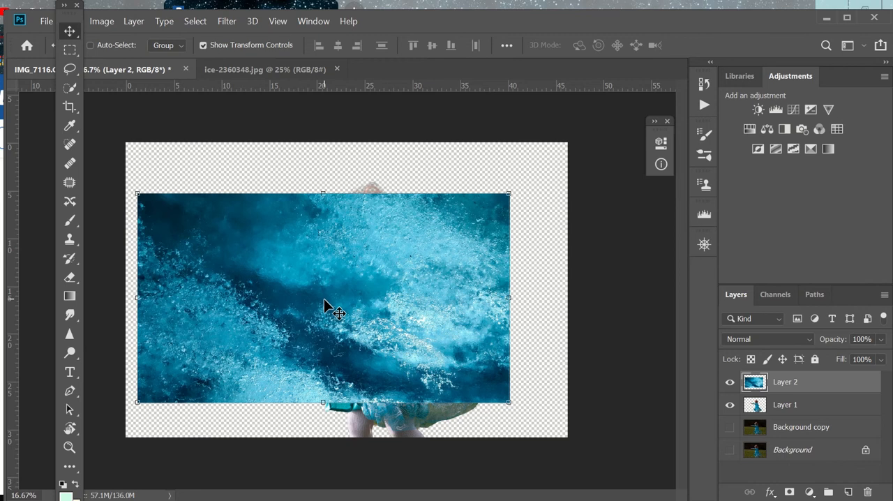
Step: Enlarge the ice texture to about 133% wide and 141% high to cover the canvas, and place it beneath the girl's layer
key(ctrl+t)
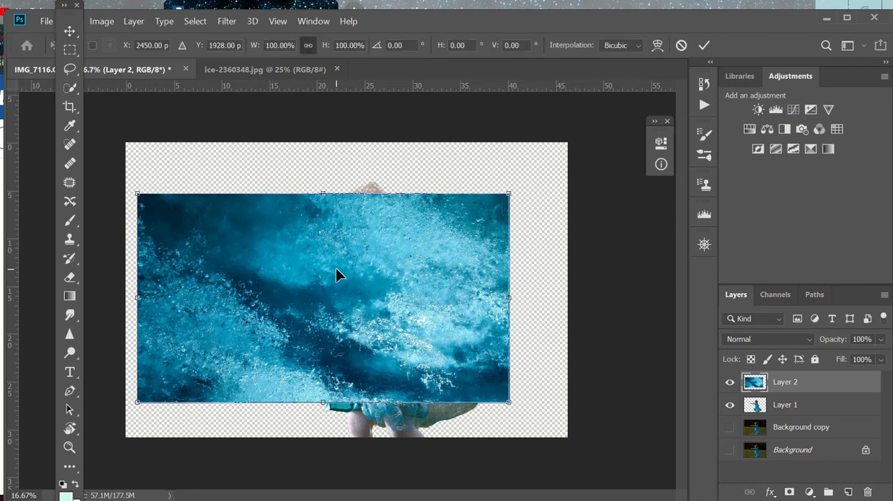
drag(508, 191, 572, 143)
drag(129, 409, 116, 416)
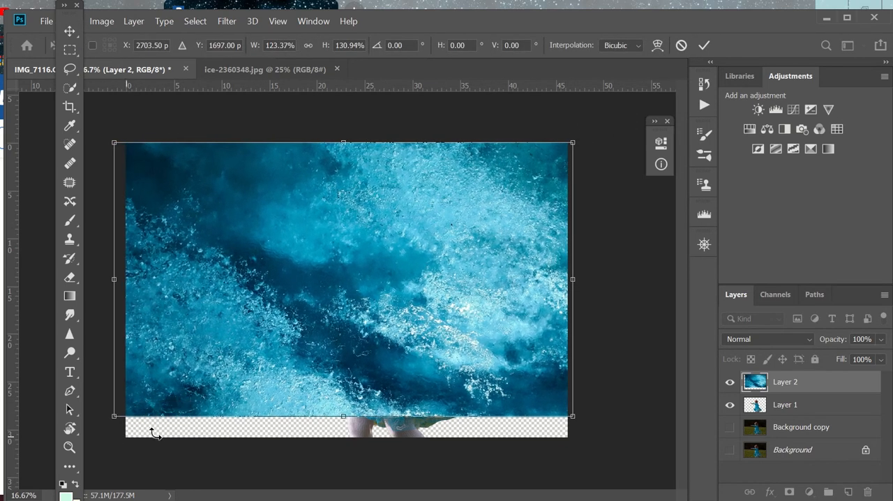
drag(343, 427, 339, 437)
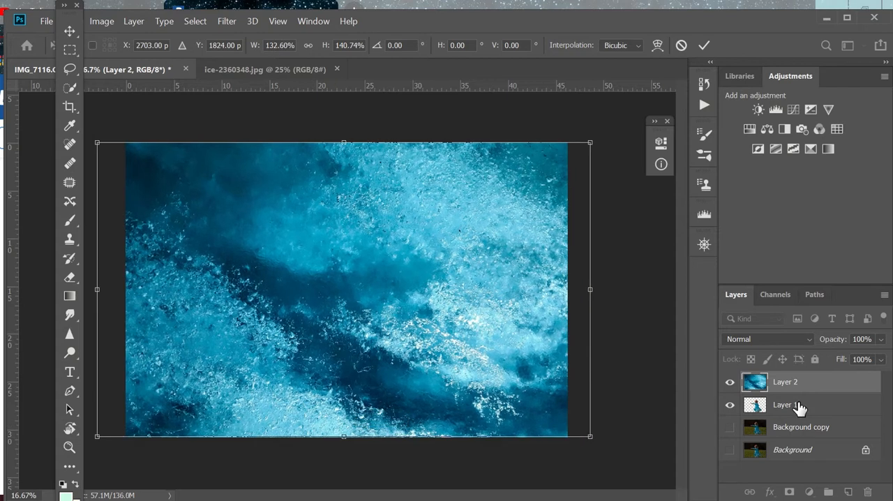
click(790, 380)
drag(790, 380, 787, 413)
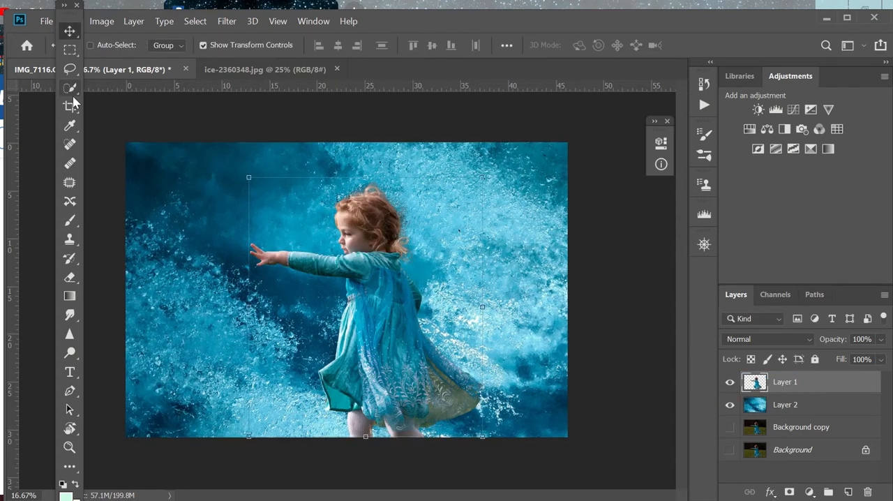
Step: Add a layer mask to Layer 1 and activate the Brush tool for painting on it
click(71, 277)
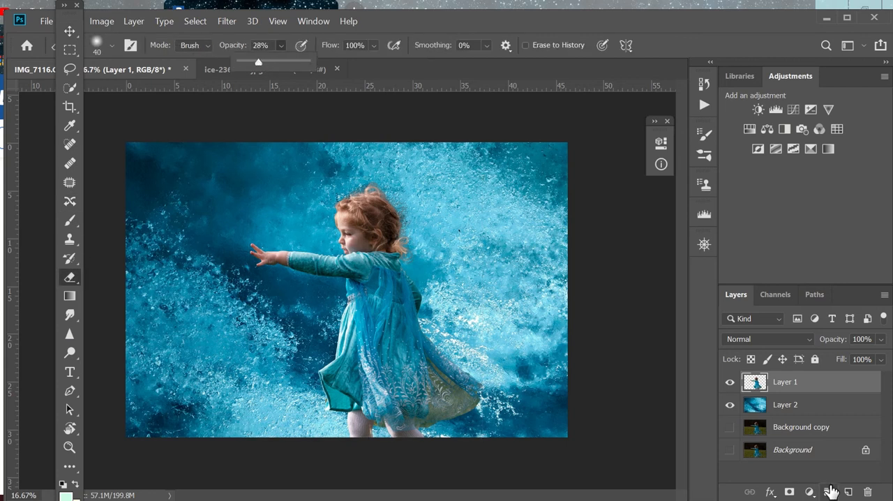
click(788, 491)
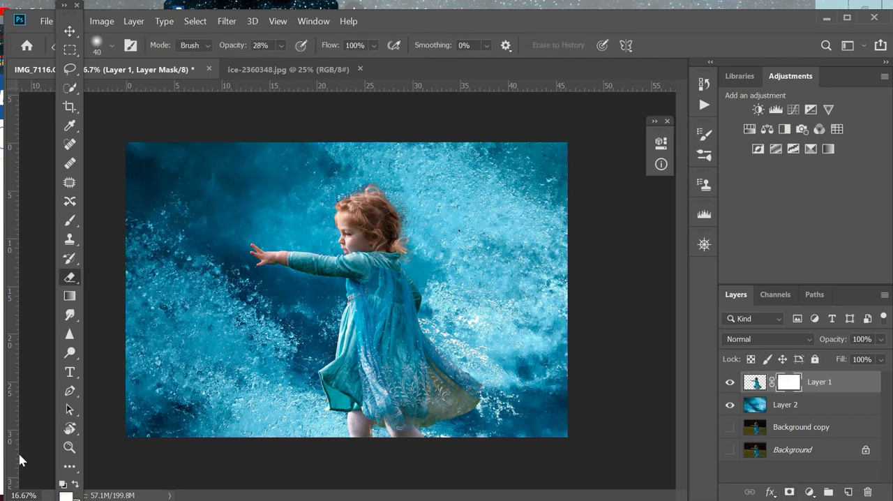
key(b)
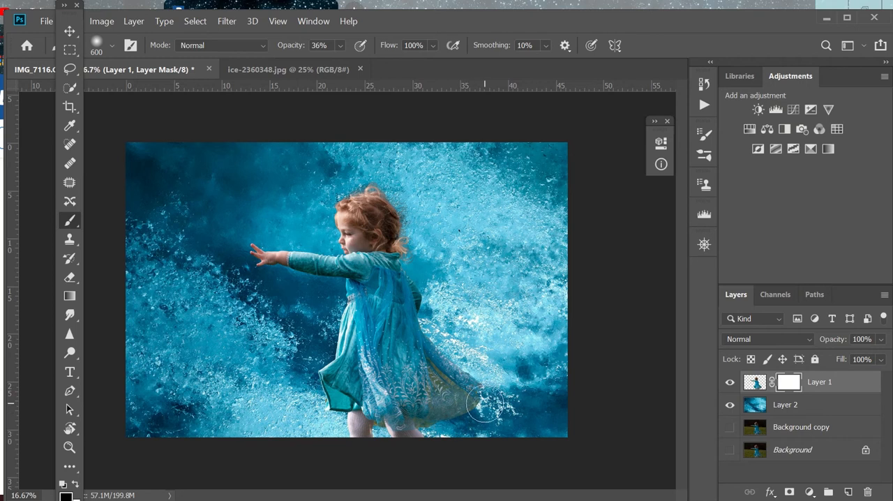
Step: Paint on Layer 1's mask with a soft 36% opacity brush, sized 150 to 175, to fade the yellowish sheer train of the dress
scroll(450, 374, up, 3)
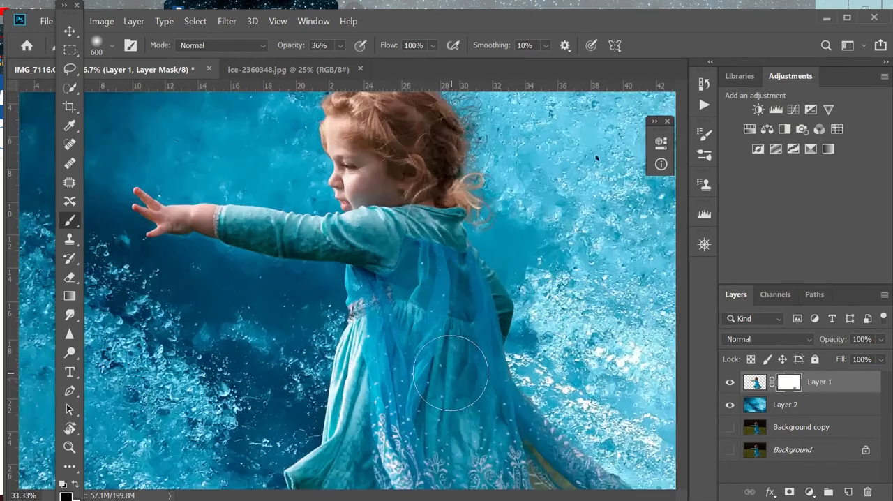
key(bracketleft)
key(bracketleft)
key(bracketleft)
key(bracketleft)
key(bracketleft)
key(bracketleft)
key(bracketleft)
key(bracketleft)
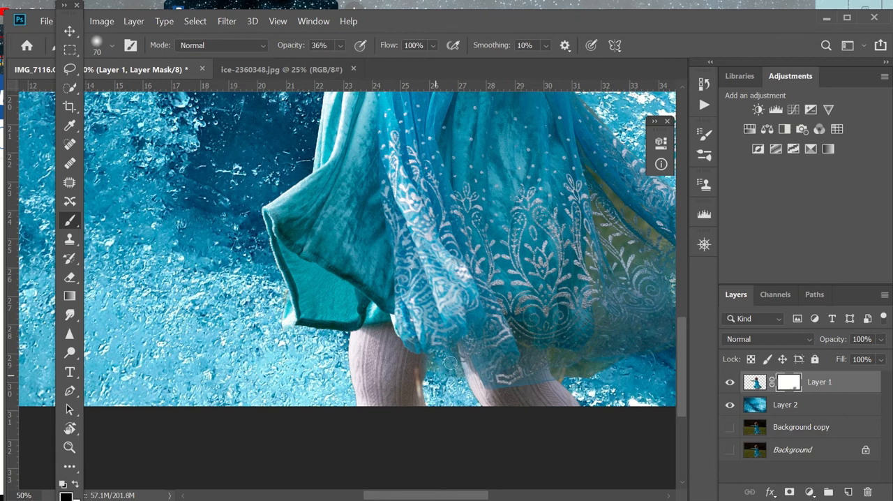
drag(389, 497, 429, 496)
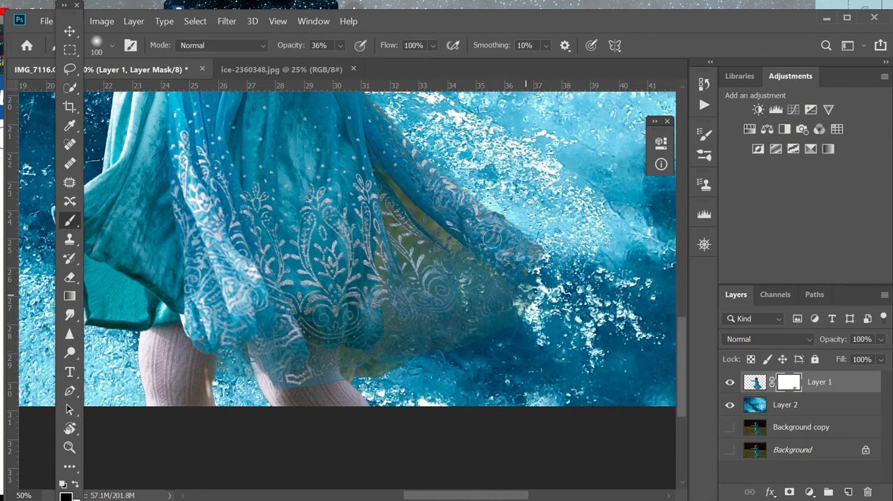
mouse_move(396, 186)
mouse_down()
mouse_move(421, 211)
mouse_move(454, 245)
mouse_up()
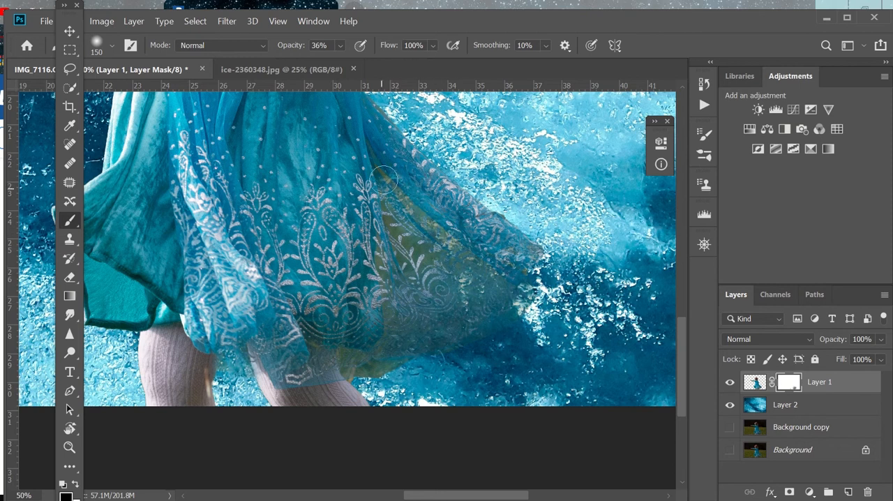
drag(385, 169, 451, 247)
key(bracketright)
mouse_move(393, 223)
mouse_down()
mouse_move(398, 268)
mouse_move(436, 270)
mouse_move(399, 258)
mouse_move(389, 319)
mouse_up()
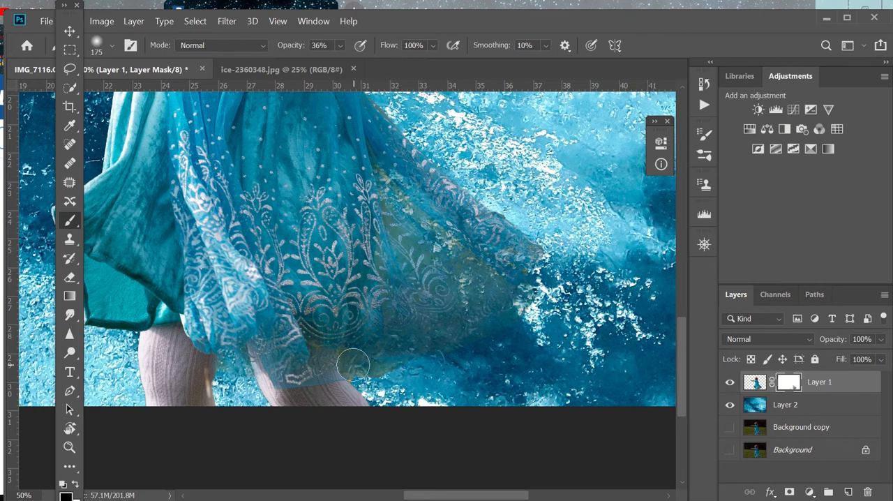
Step: Fade the dress's lower sheer hem and trailing edge on Layer 1's mask with the 175-size brush at 36% opacity
mouse_move(338, 343)
mouse_down()
mouse_move(309, 334)
mouse_move(320, 332)
mouse_up()
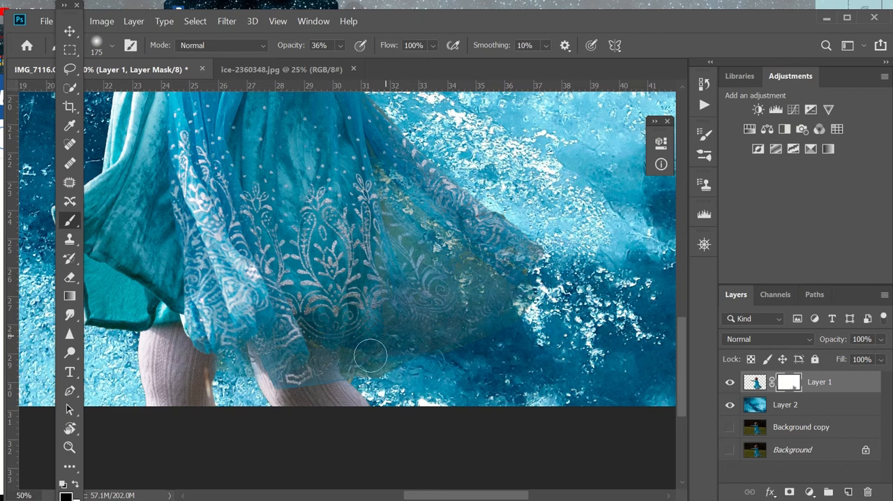
mouse_move(387, 217)
mouse_down()
mouse_move(413, 256)
mouse_move(448, 267)
mouse_move(420, 307)
mouse_up()
mouse_move(375, 356)
mouse_down()
mouse_move(367, 371)
mouse_move(386, 367)
mouse_up()
mouse_move(504, 258)
mouse_down()
mouse_move(387, 262)
mouse_move(400, 346)
mouse_up()
scroll(508, 288, down, 4)
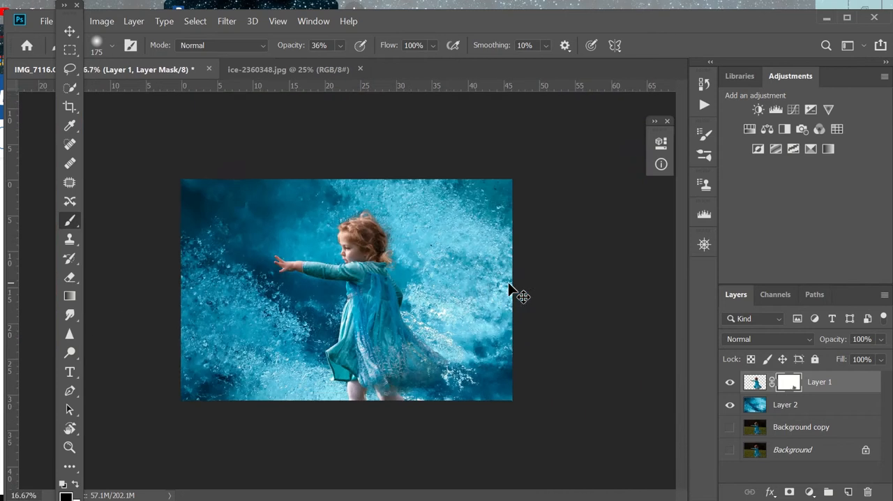
scroll(508, 288, up, 1)
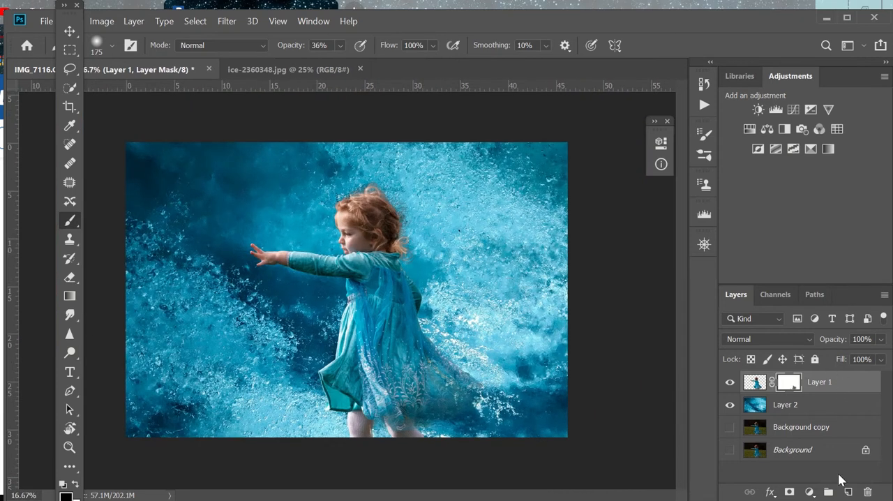
Step: Select the girl's outstretched hand on Layer 1 with Quick Selection and cut it to a new layer
click(754, 381)
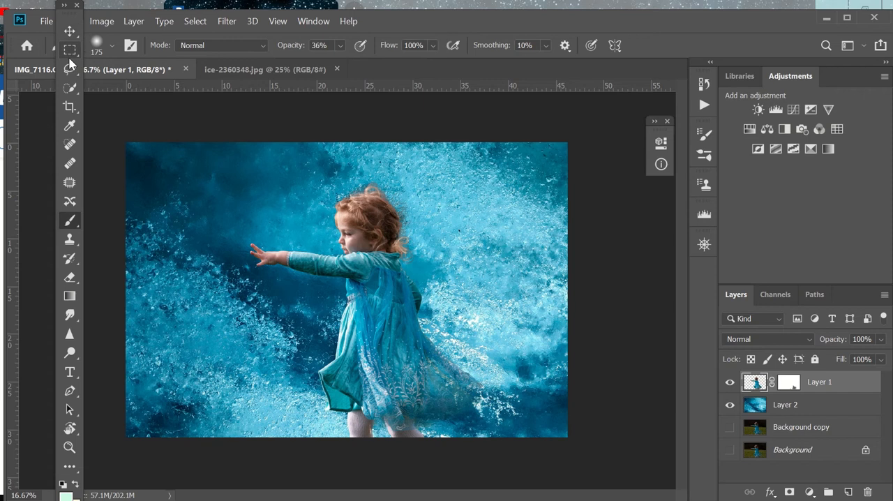
click(69, 87)
scroll(227, 225, up, 3)
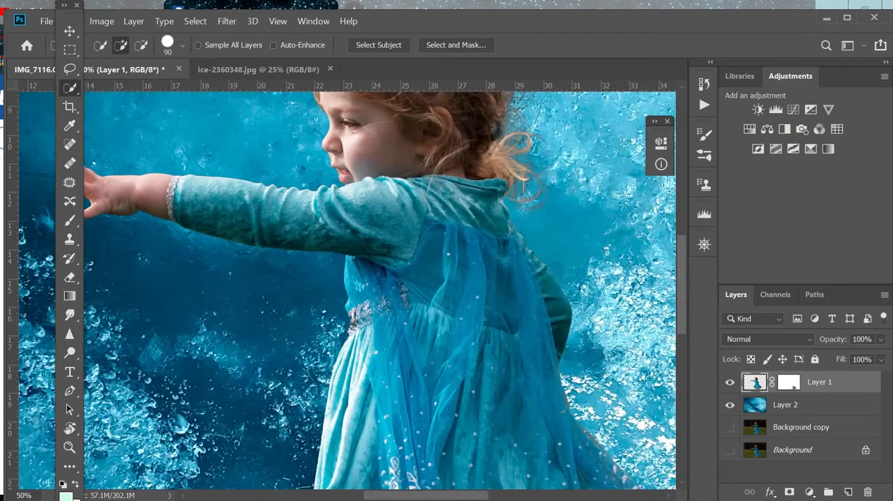
drag(227, 225, 473, 271)
mouse_move(343, 240)
mouse_down()
mouse_move(335, 232)
mouse_move(376, 241)
mouse_up()
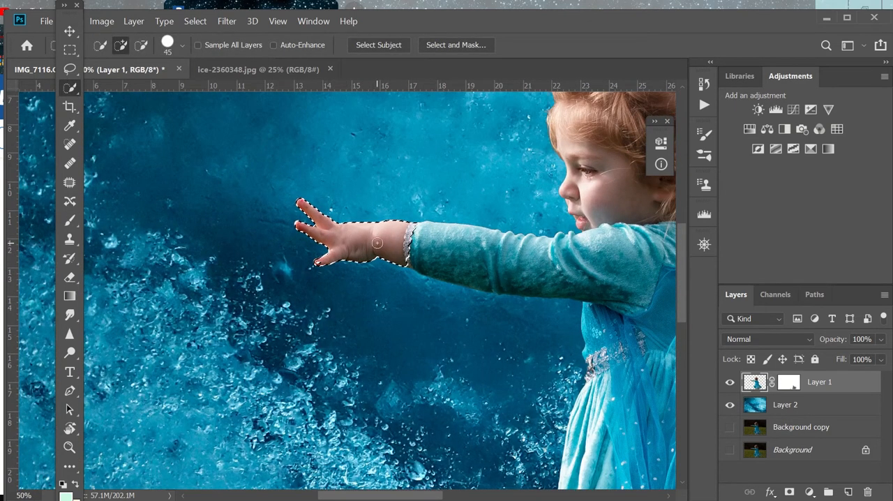
right_click(388, 237)
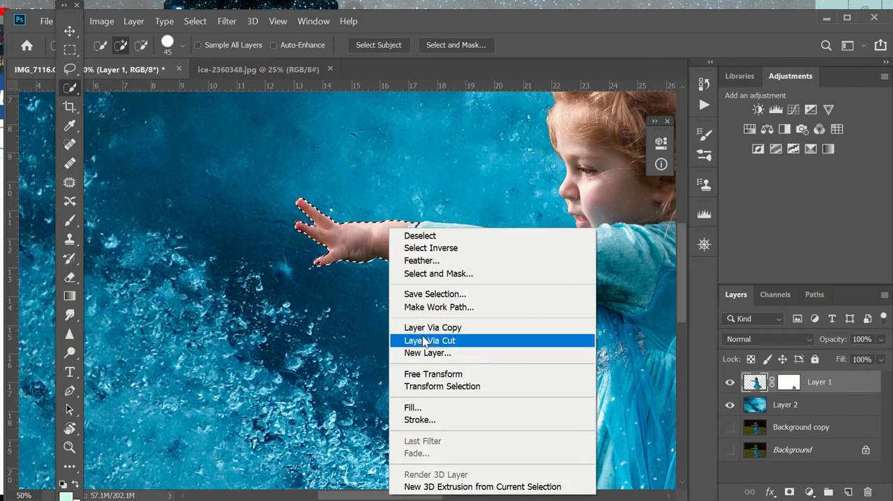
click(435, 340)
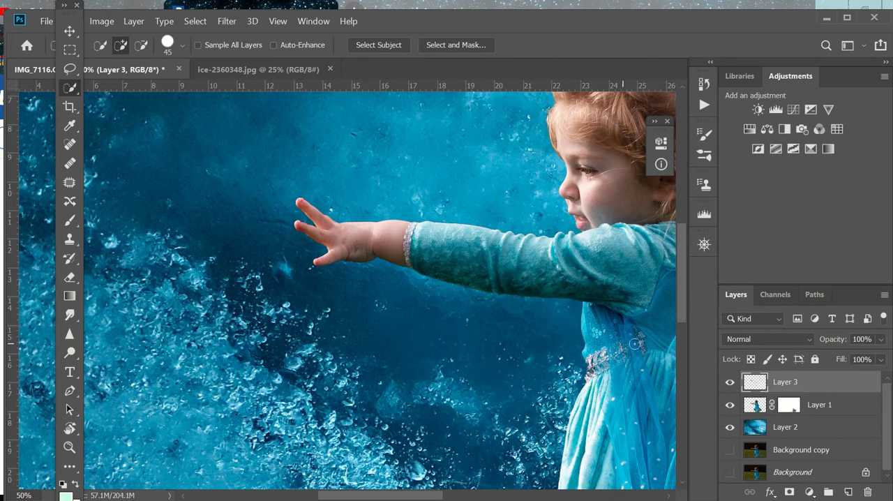
Step: Add a Hue/Saturation adjustment clipped to Layer 3 with saturation -100 and lightness -2
right_click(751, 383)
key(Escape)
click(767, 129)
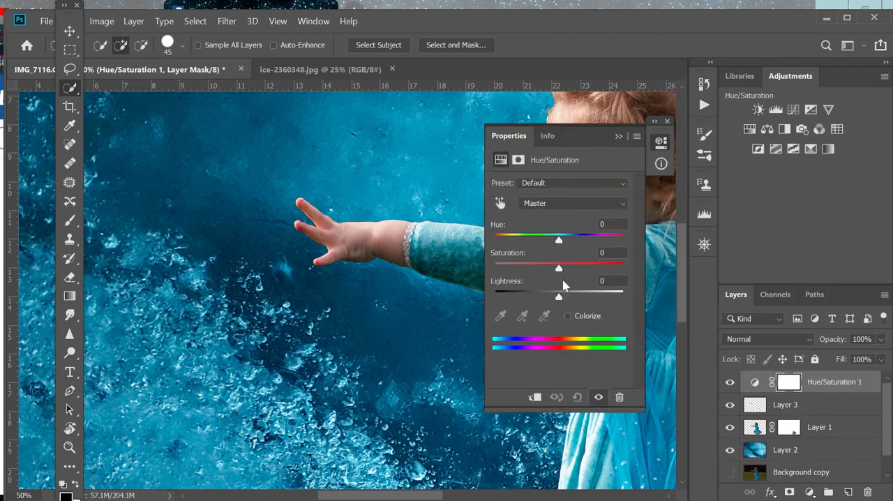
drag(558, 300, 501, 269)
click(534, 397)
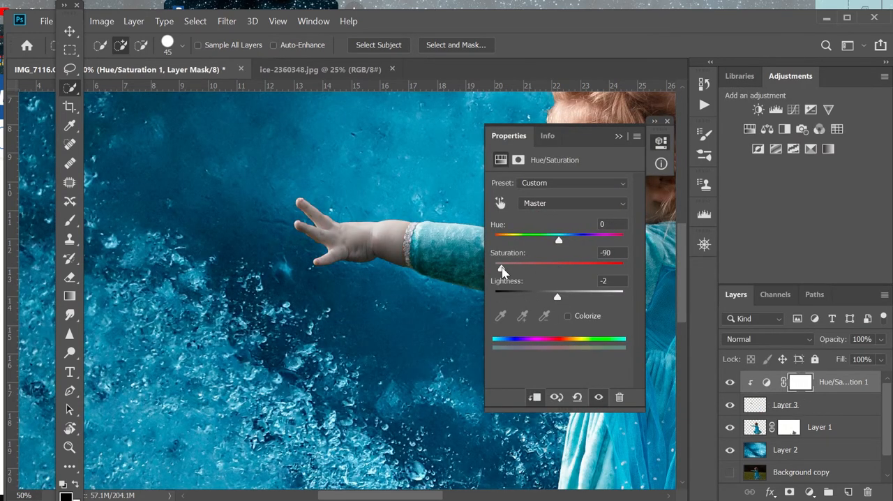
click(619, 137)
Step: Duplicate the hand layer, hide the original Layer 3, and clip the Hue/Saturation adjustment to the copy
click(750, 408)
drag(750, 407, 848, 492)
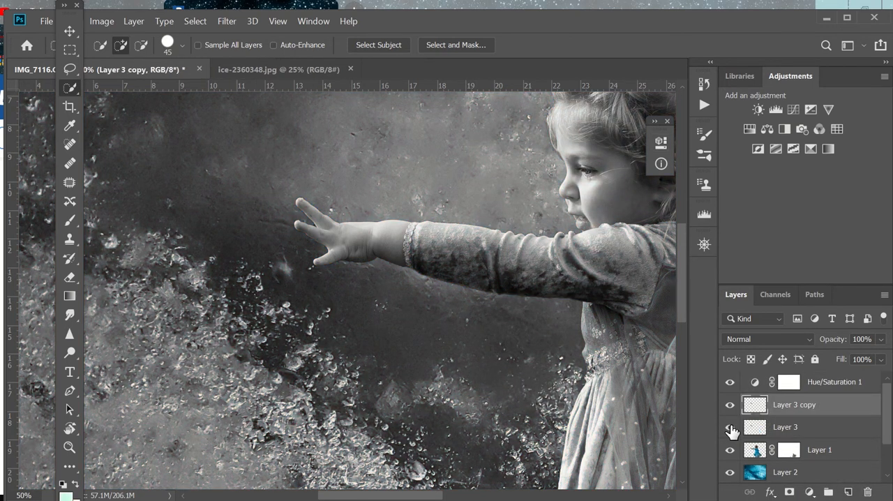
click(729, 428)
click(752, 384)
click(788, 383)
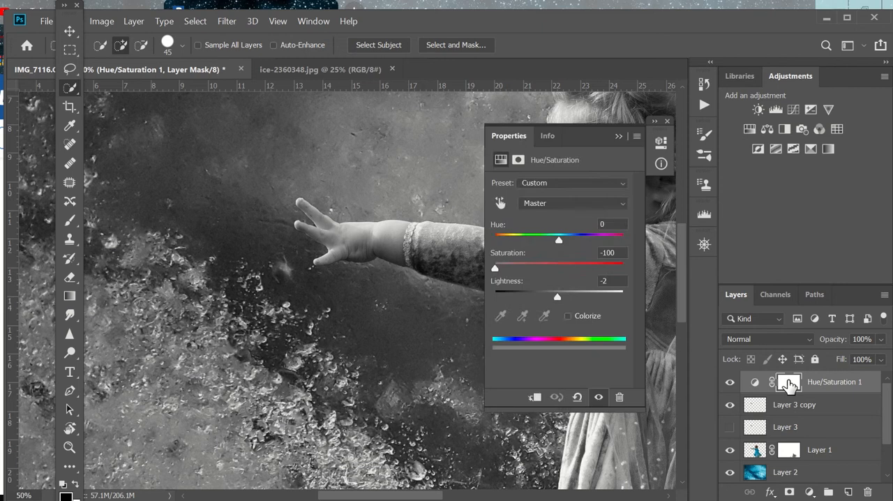
click(500, 159)
click(534, 396)
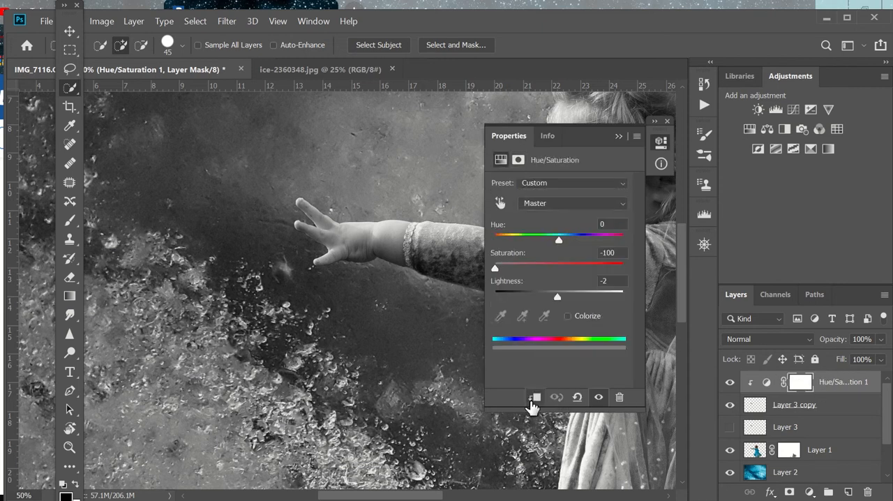
click(618, 136)
Step: Invert the colours of Layer 3 copy
click(817, 408)
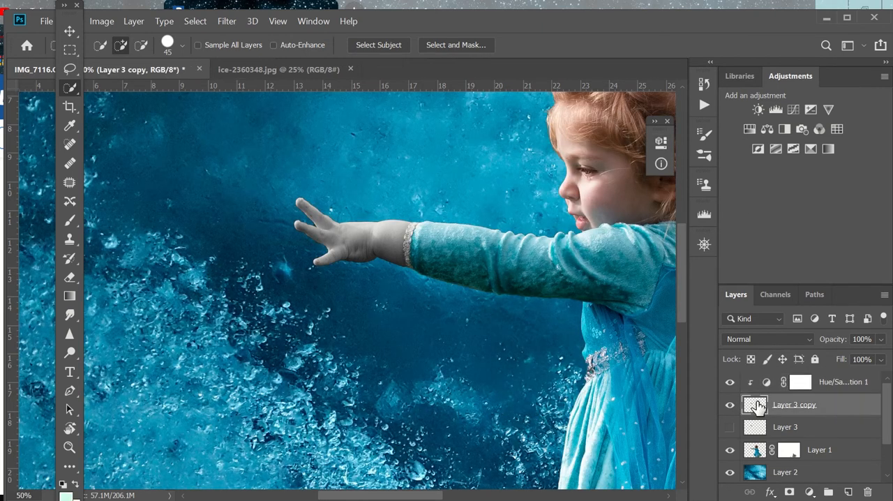
right_click(758, 407)
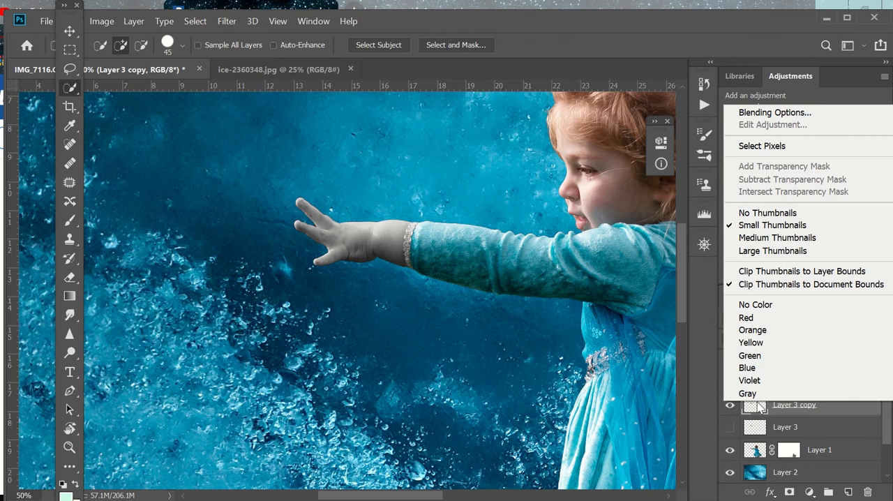
click(759, 406)
key(ctrl+i)
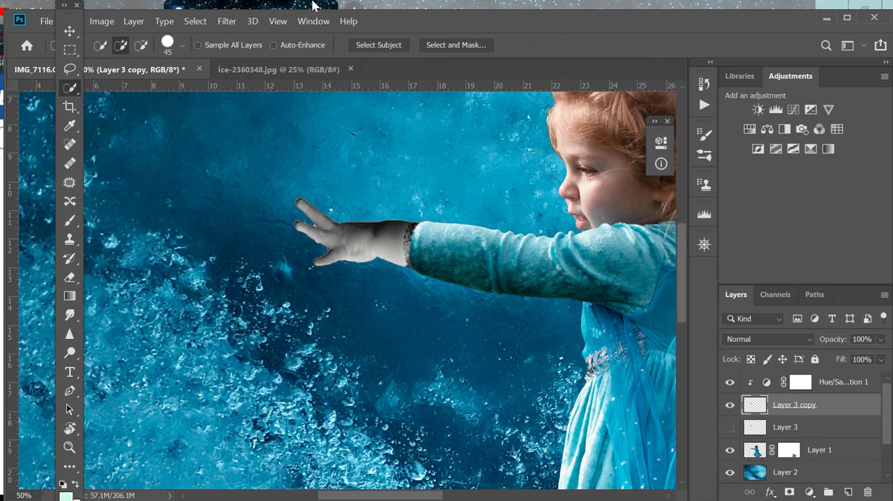
Step: Apply the Plastic Wrap filter to the hand copy with Highlight Strength 20, Detail 15 and Smoothness 11
click(227, 21)
click(272, 74)
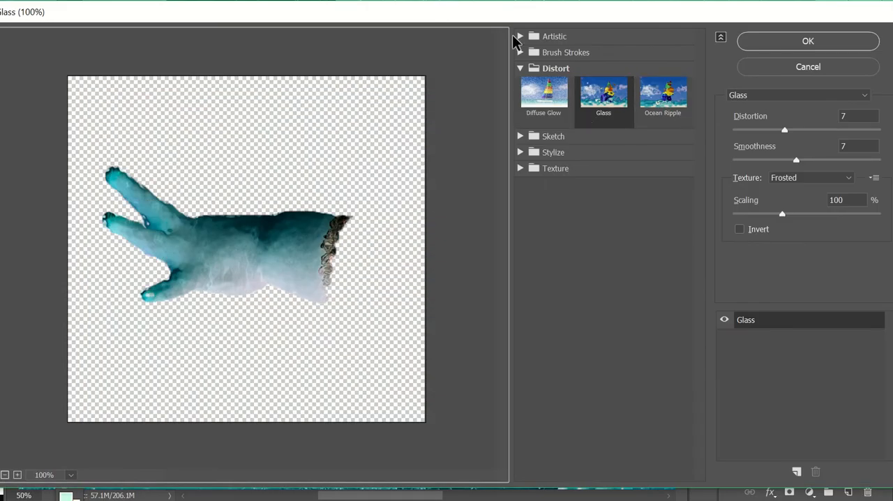
click(517, 37)
click(663, 166)
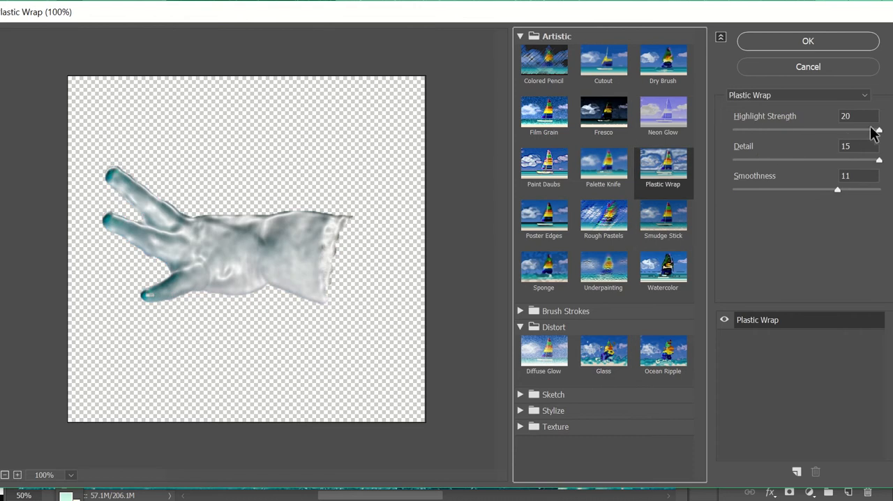
click(777, 46)
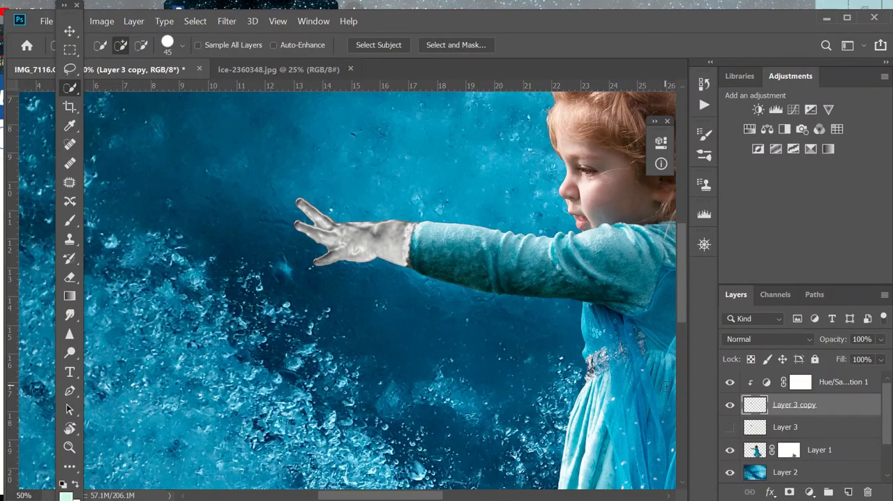
Step: Replace the Hue/Saturation adjustment with a new one clipped to Layer 3 copy, using Colorize with hue 188, saturation 59 and lightness +2
click(821, 380)
key(Delete)
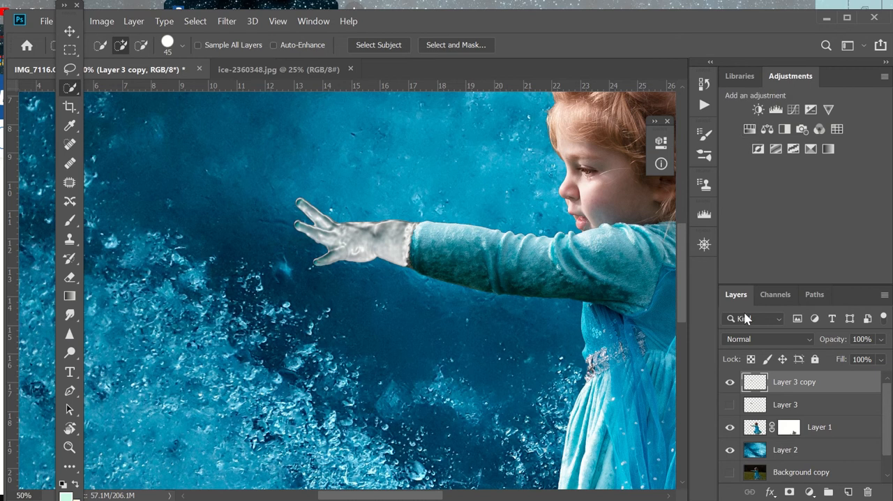
click(749, 129)
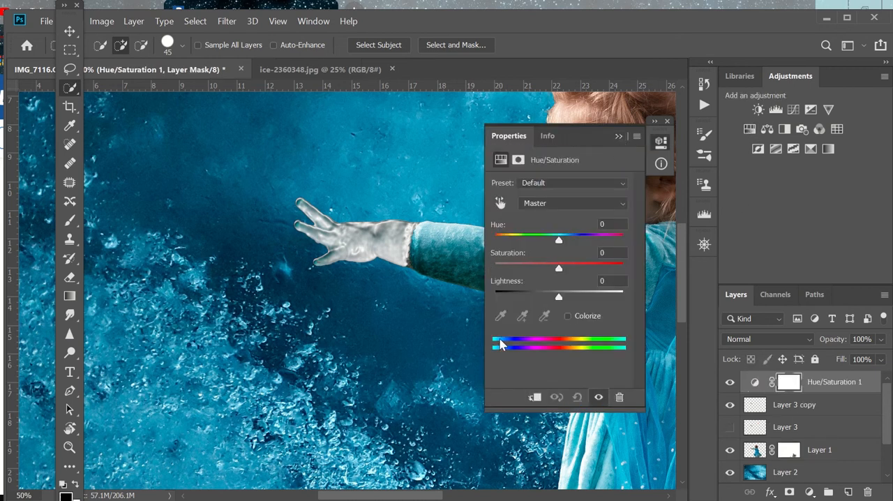
drag(558, 241, 563, 242)
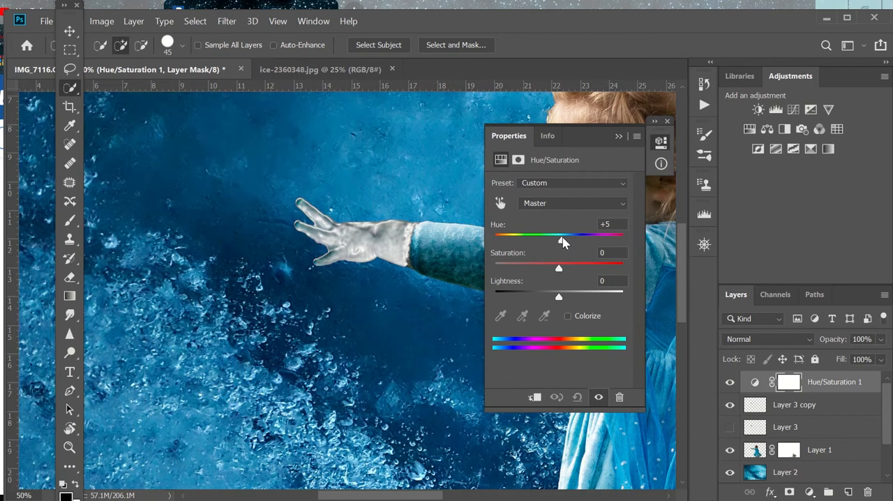
click(567, 316)
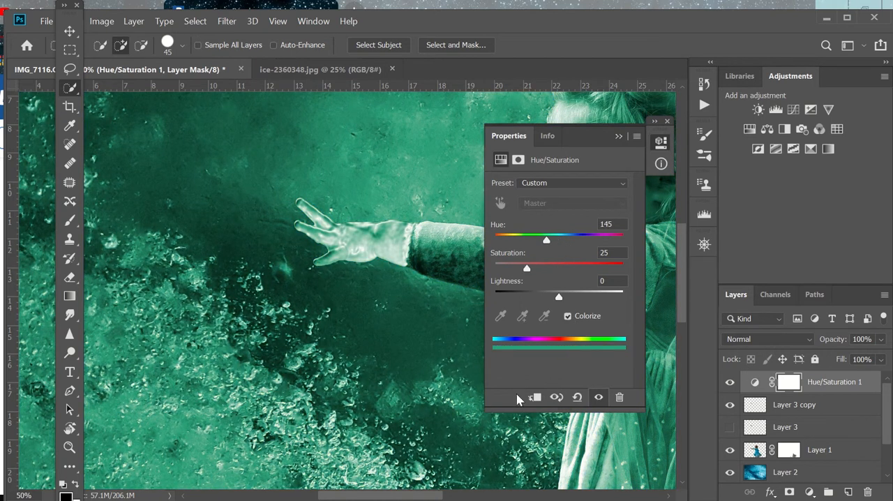
click(534, 397)
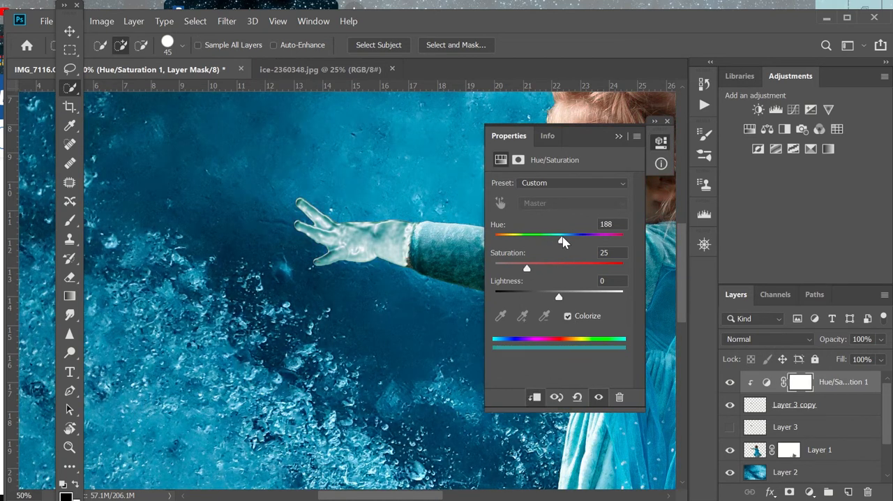
mouse_move(551, 296)
mouse_down()
mouse_move(573, 296)
mouse_move(559, 297)
mouse_up()
drag(527, 268, 570, 269)
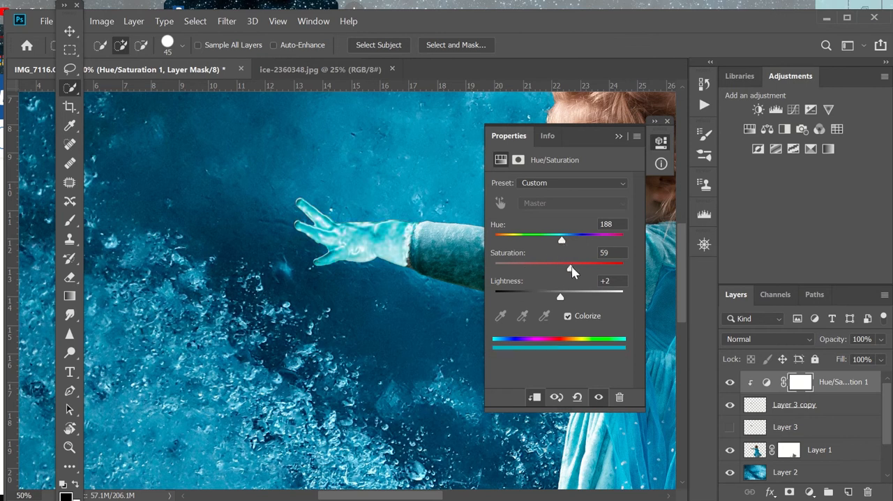
click(618, 136)
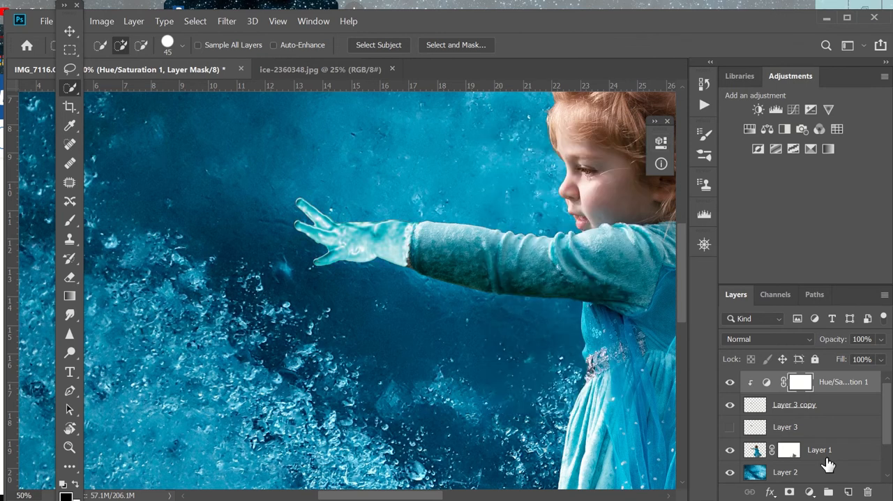
Step: Delete the hidden original hand layer, Layer 3
click(781, 407)
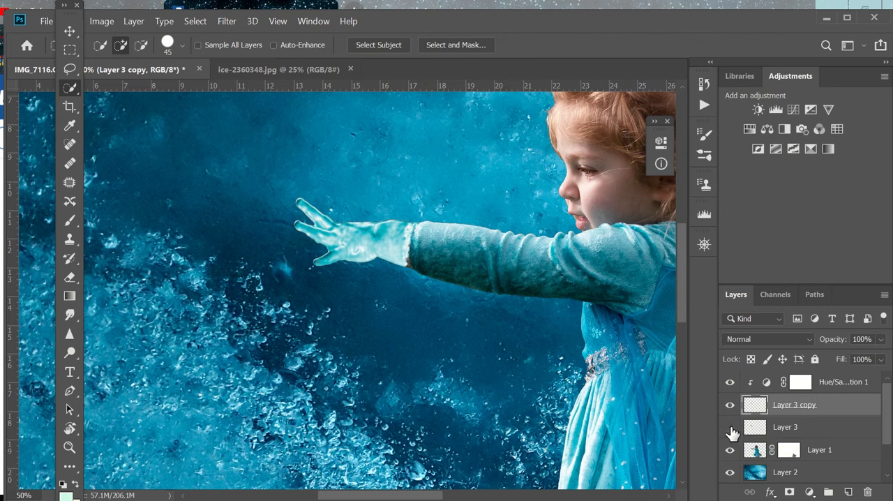
click(817, 426)
key(Delete)
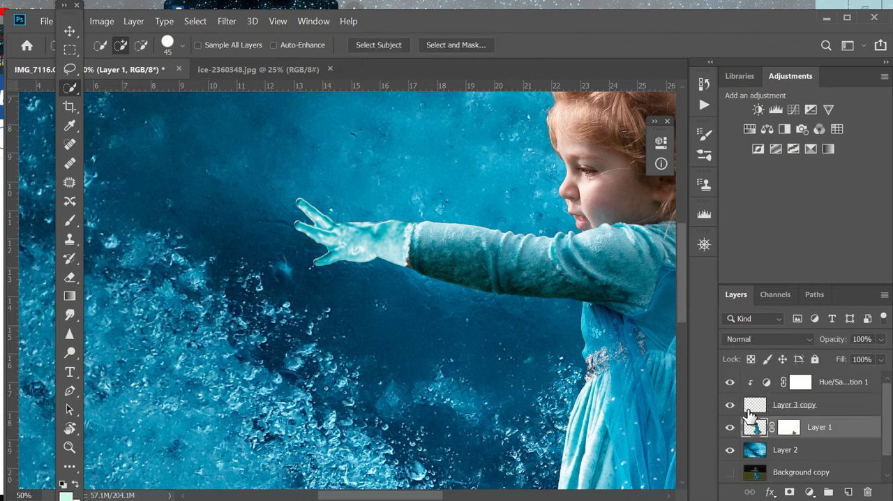
Step: Apply the Glass distortion filter from the Filter Gallery to Layer 3 copy
click(753, 406)
click(227, 21)
click(237, 74)
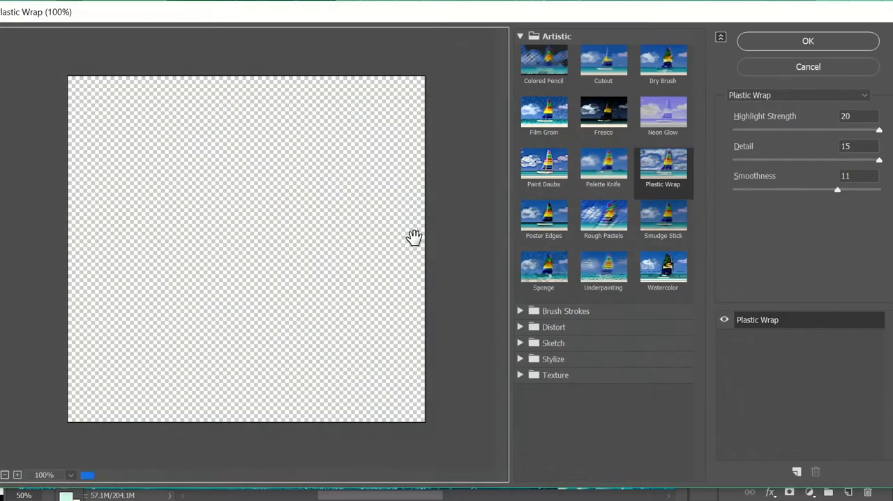
click(539, 325)
click(613, 356)
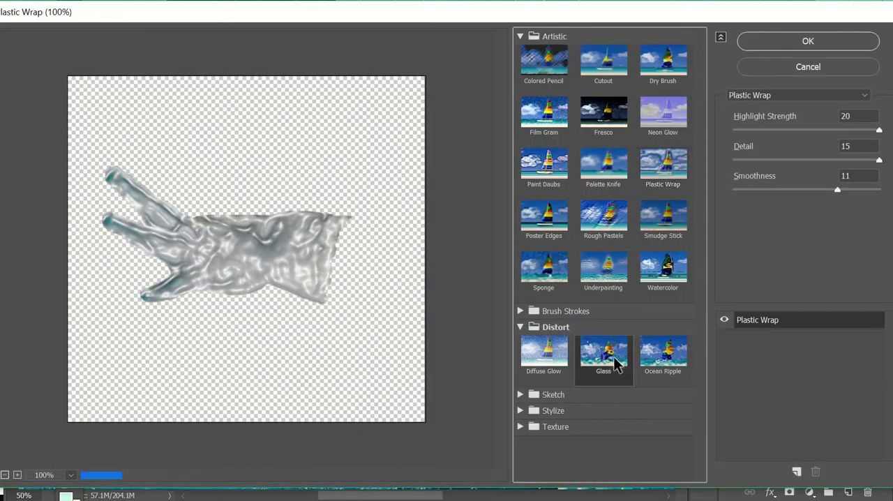
click(795, 43)
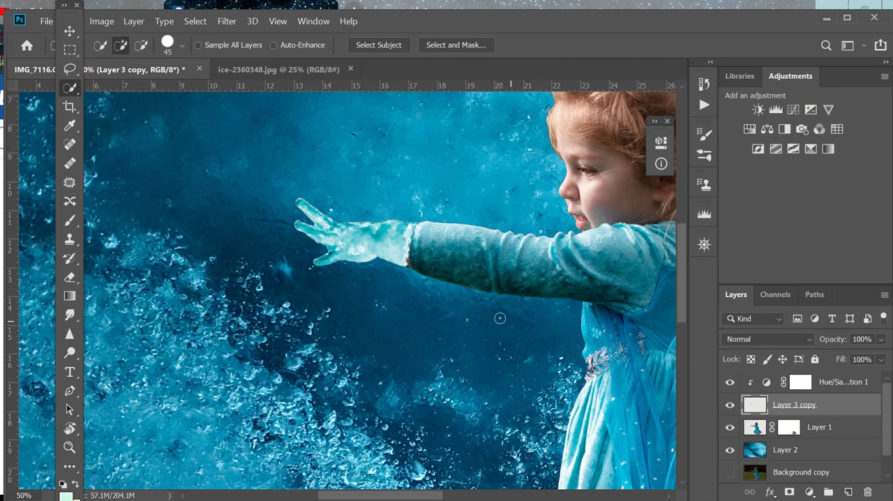
Step: Add a white Inner Glow to Layer 3 copy with 29% opacity, 100% choke and 8 px size
double_click(755, 406)
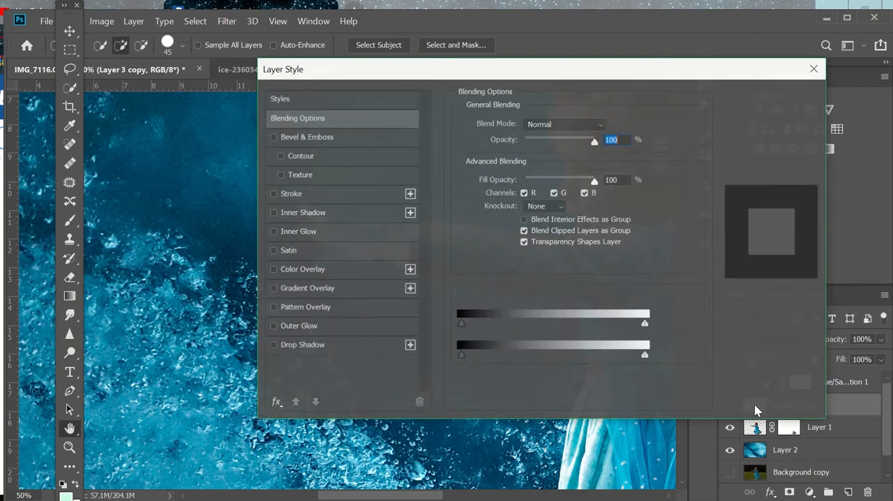
click(311, 232)
drag(529, 68, 764, 80)
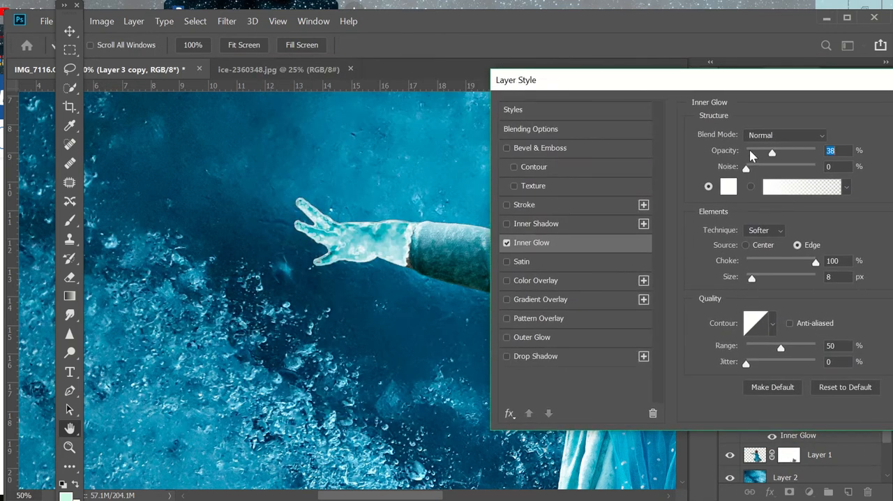
mouse_move(772, 152)
mouse_down()
mouse_move(753, 152)
mouse_move(767, 153)
mouse_up()
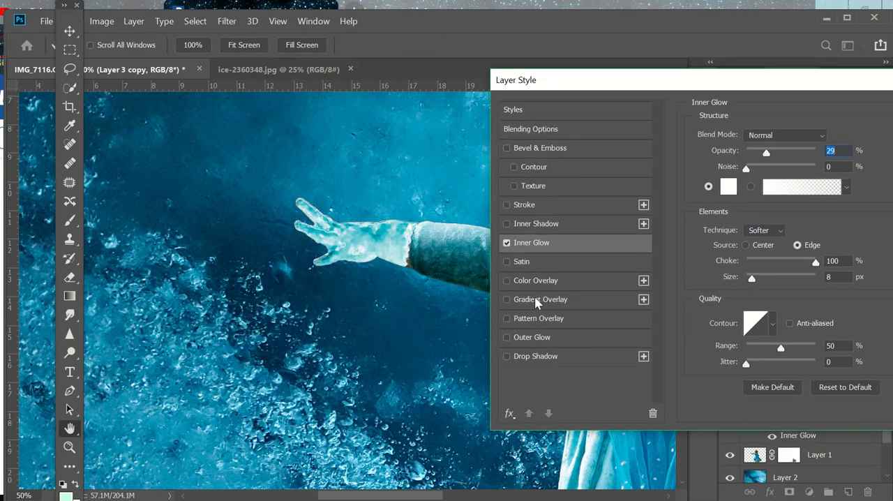
Step: Add a white Outer Glow to the hand layer in Soft Light mode with 27% opacity, 69% spread and 98 px size
click(538, 337)
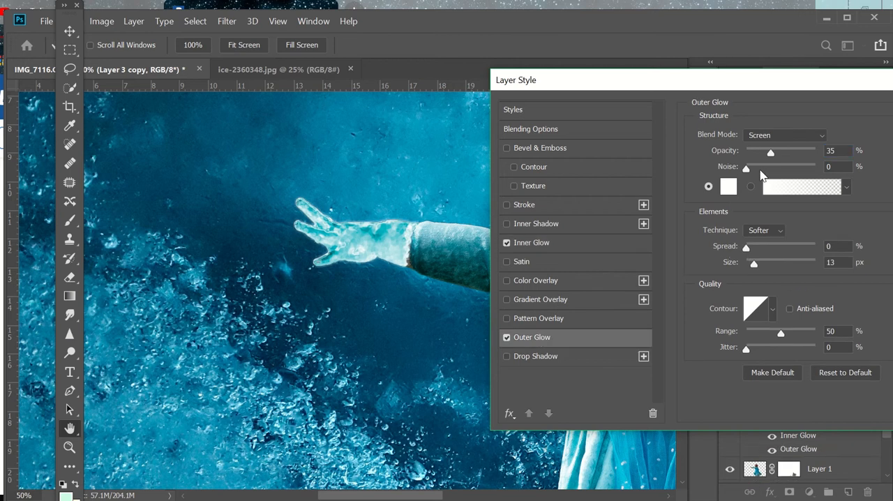
drag(747, 249, 795, 244)
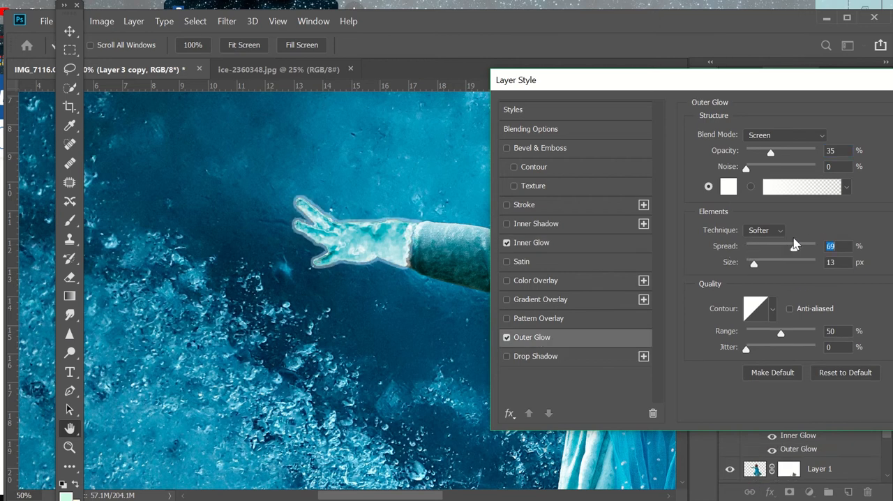
drag(757, 267, 781, 260)
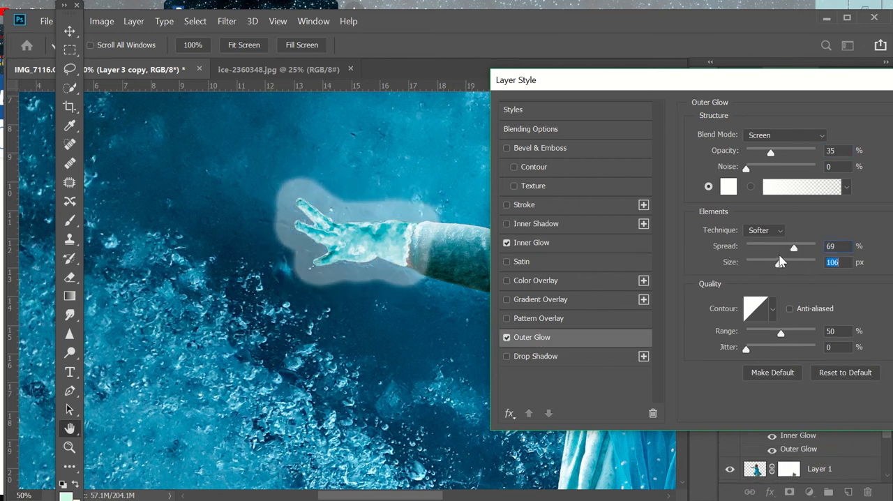
drag(772, 155, 760, 154)
click(771, 135)
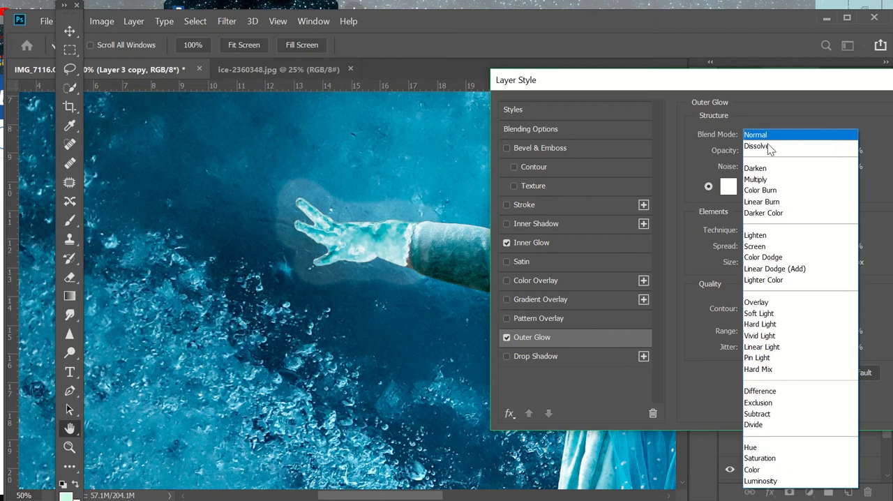
click(767, 314)
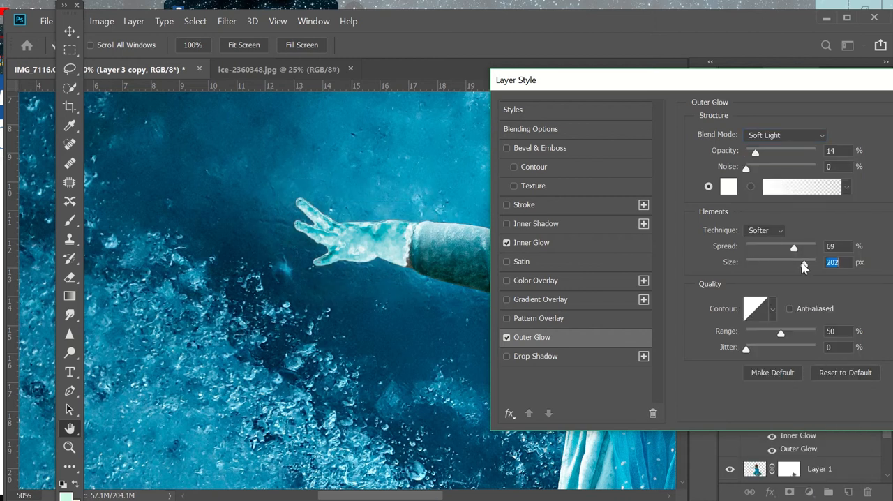
drag(803, 266, 776, 266)
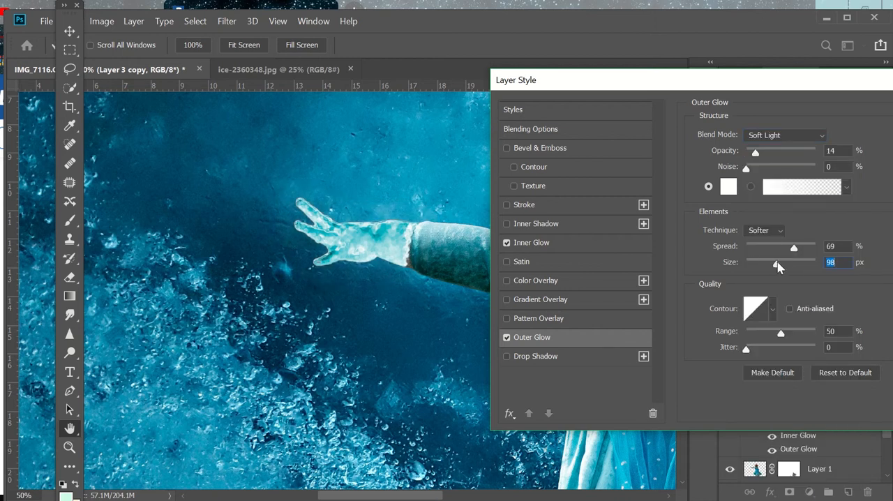
click(761, 167)
drag(755, 157, 767, 156)
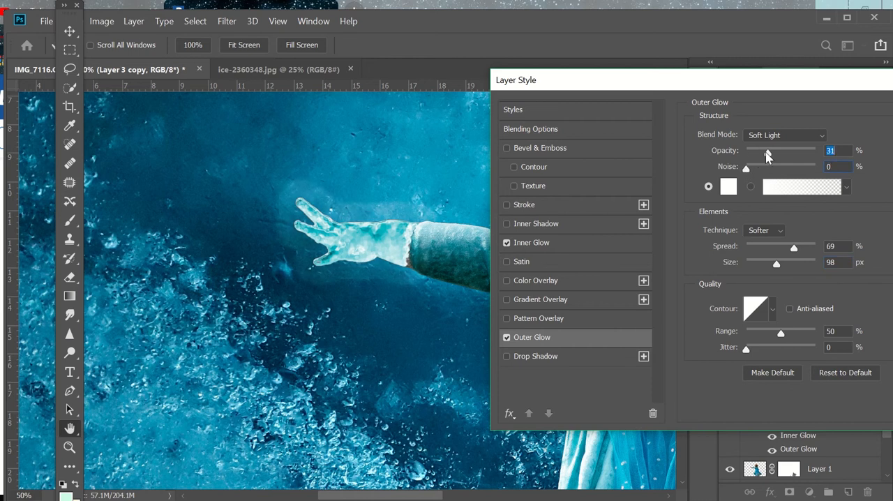
drag(815, 92, 604, 66)
click(803, 92)
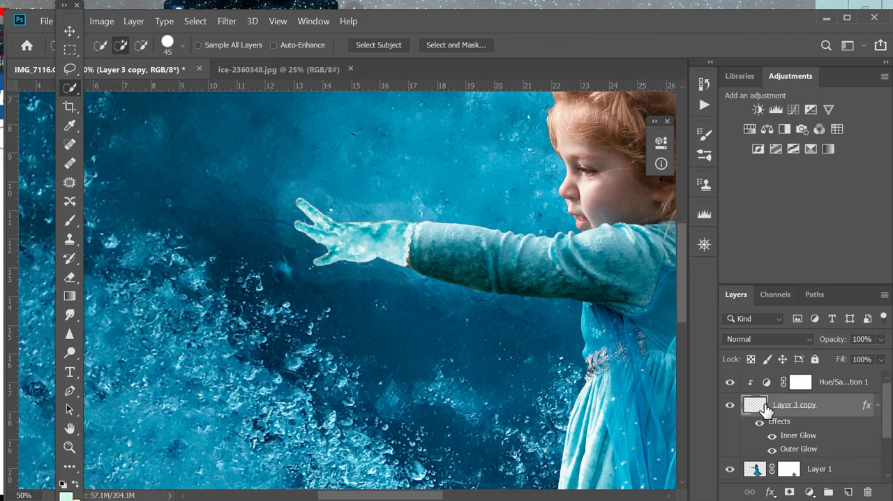
Step: Add a mask to Layer 3 copy and paint black over the wrist at 36% and 67% brush opacity to fade the ice into the sleeve
click(788, 492)
click(71, 220)
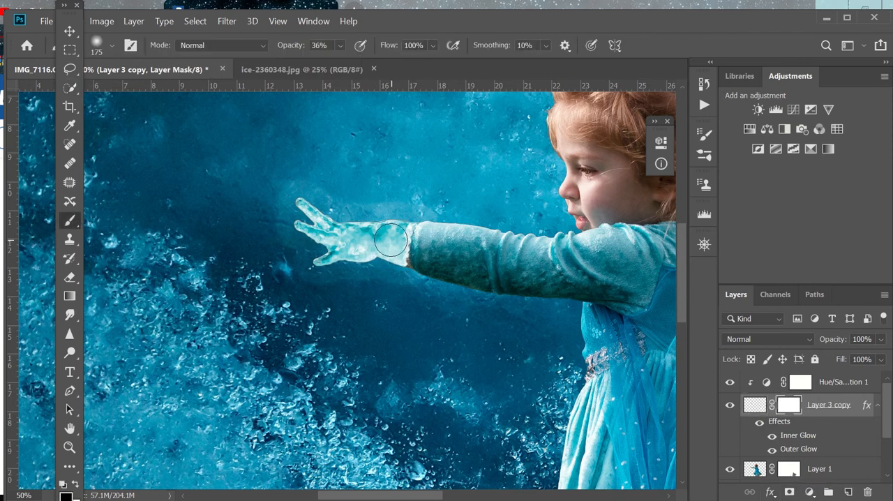
mouse_move(367, 229)
mouse_down()
mouse_move(414, 229)
mouse_move(397, 269)
mouse_move(422, 252)
mouse_up()
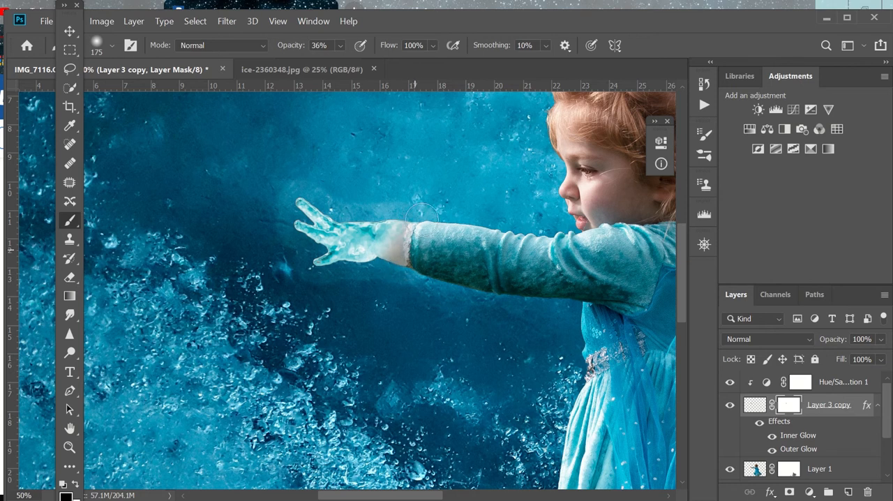
click(340, 45)
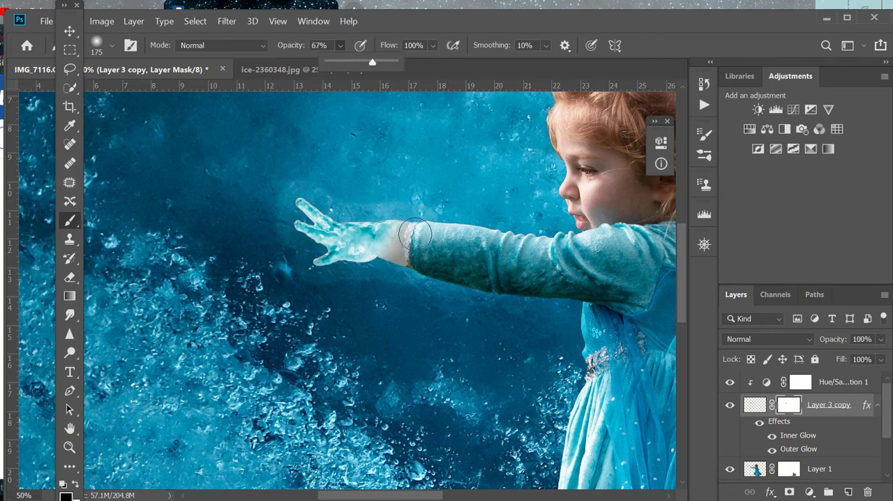
mouse_move(417, 234)
mouse_down()
mouse_move(402, 279)
mouse_move(422, 230)
mouse_up()
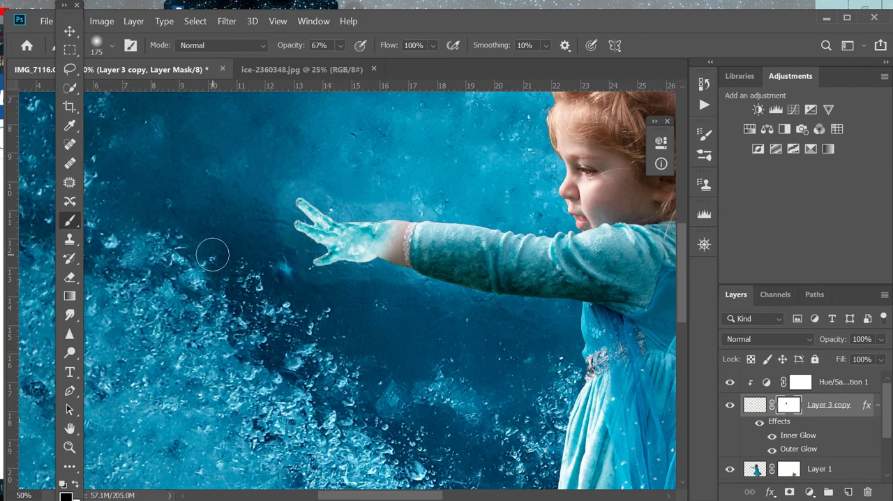
Step: Group the Hue/Saturation 1 adjustment together with Layer 3 copy
key(ctrl+minus)
key(ctrl+minus)
key(ctrl+plus)
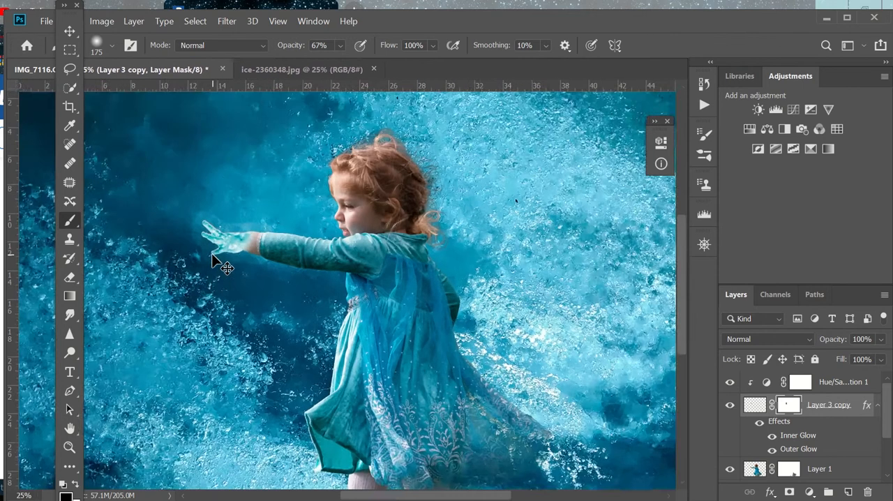
click(844, 387)
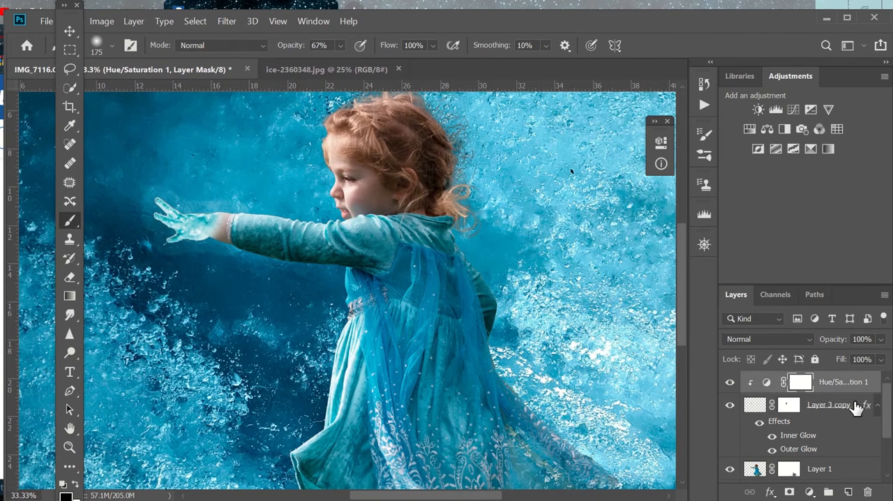
shift+click(823, 412)
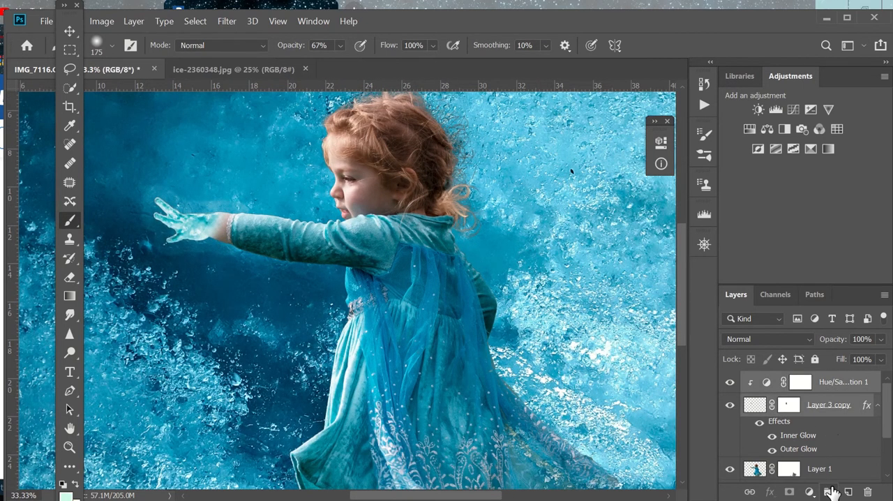
click(828, 491)
Step: Apply a Motion Blur to Layer 2 with an angle of -1° and a distance of 117 pixels
click(755, 425)
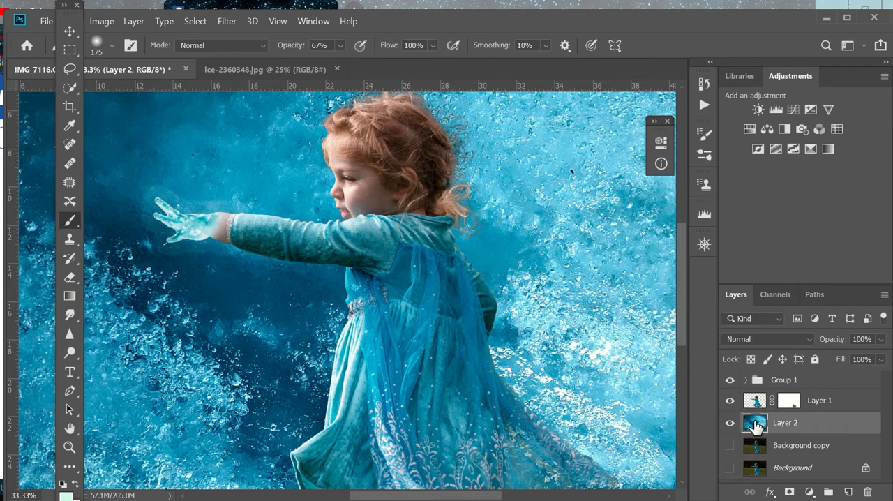
click(227, 21)
mouse_move(285, 193)
mouse_move(279, 175)
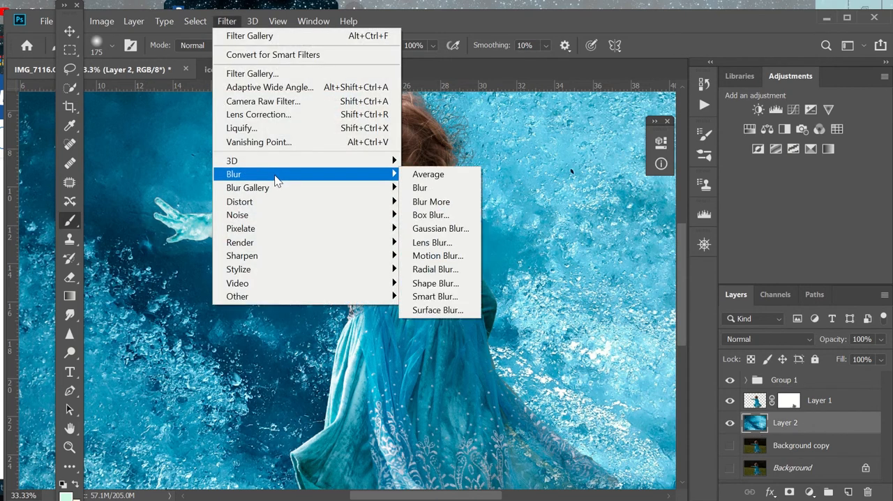
click(436, 254)
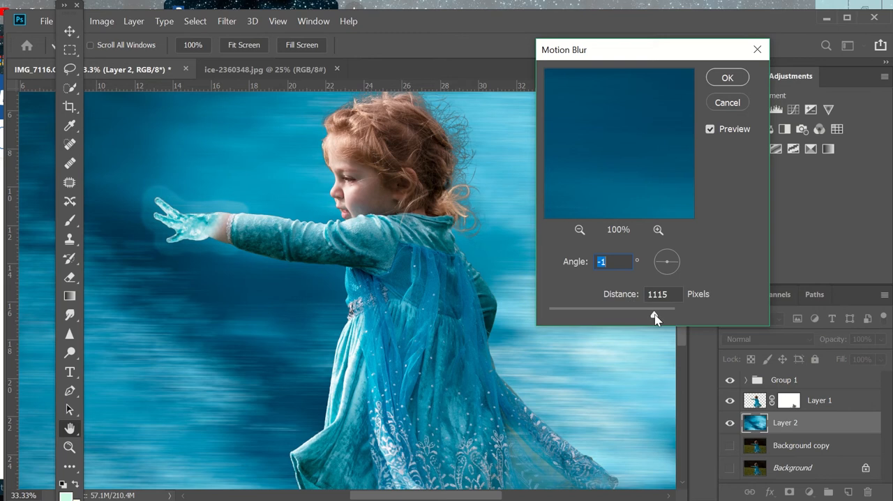
drag(655, 317, 598, 316)
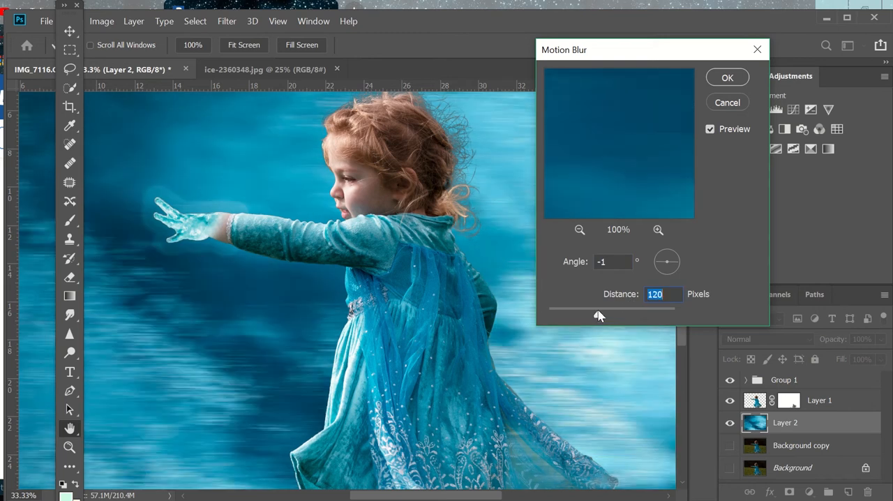
click(725, 78)
key(b)
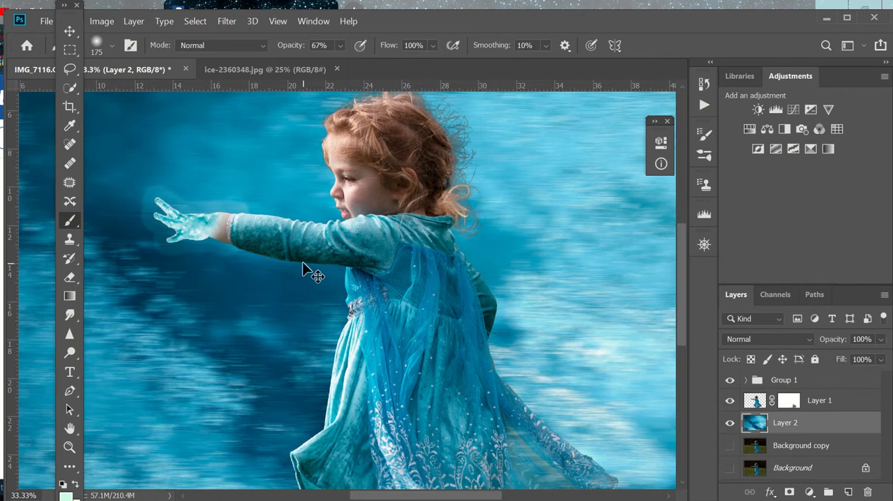
Step: Paint black on the Layer 1 mask at 11% brush opacity around the girl's hair to soften its edges
key(ctrl+minus)
key(ctrl+plus)
scroll(303, 261, up, 1)
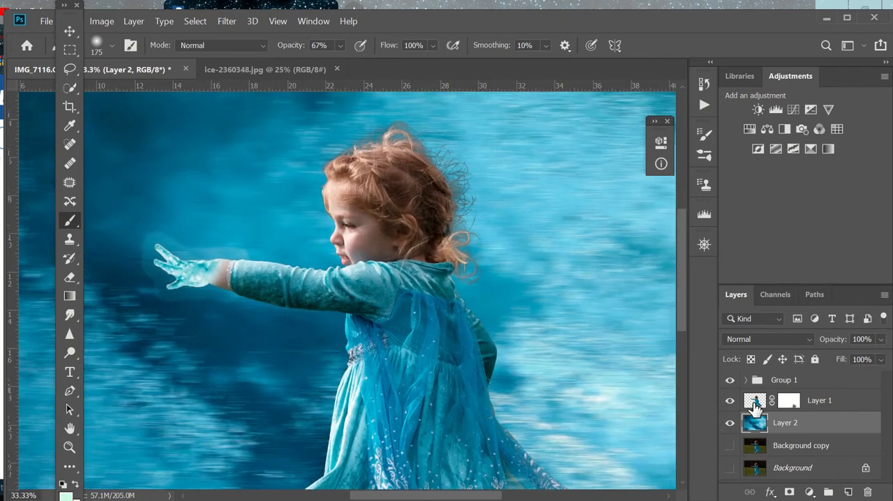
click(788, 401)
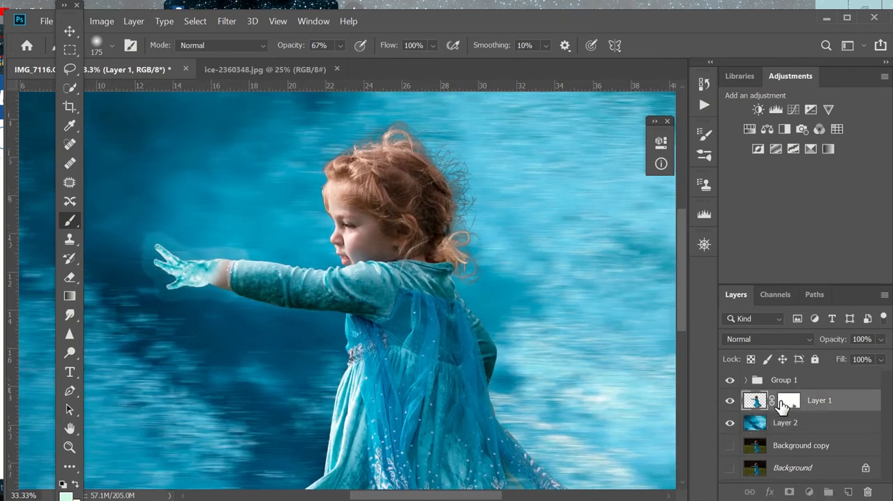
click(340, 46)
drag(318, 60, 319, 62)
click(425, 139)
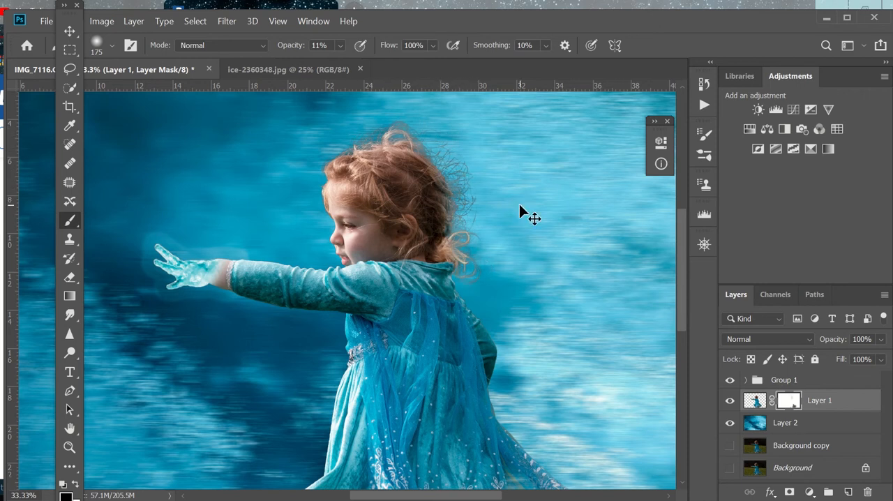
key(ctrl+plus)
key(ctrl+plus)
drag(399, 496, 431, 496)
scroll(436, 301, up, 2)
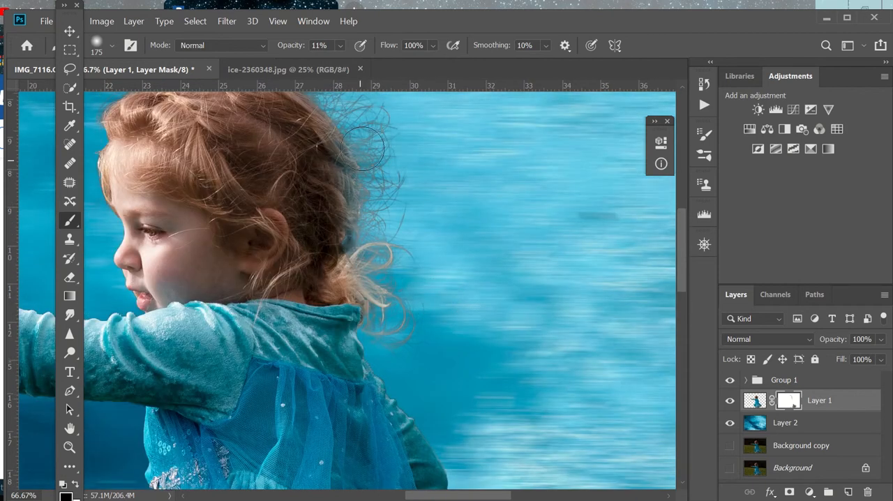
scroll(390, 219, up, 1)
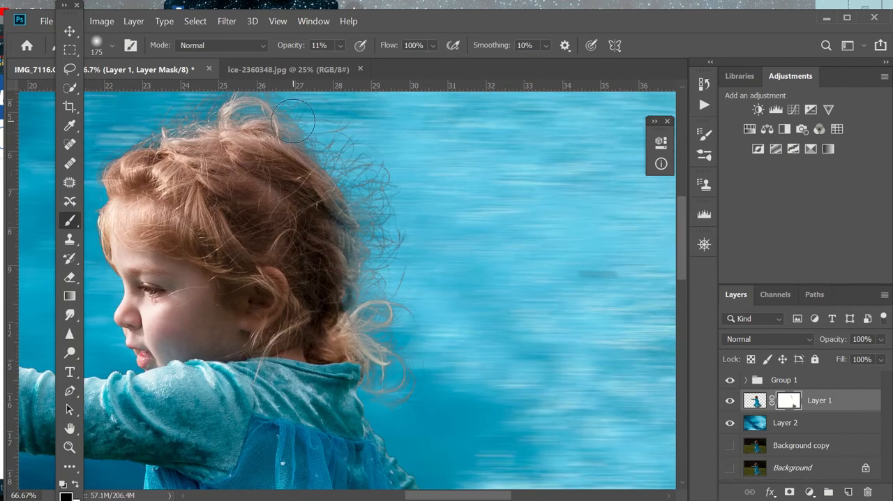
scroll(683, 225, up, 2)
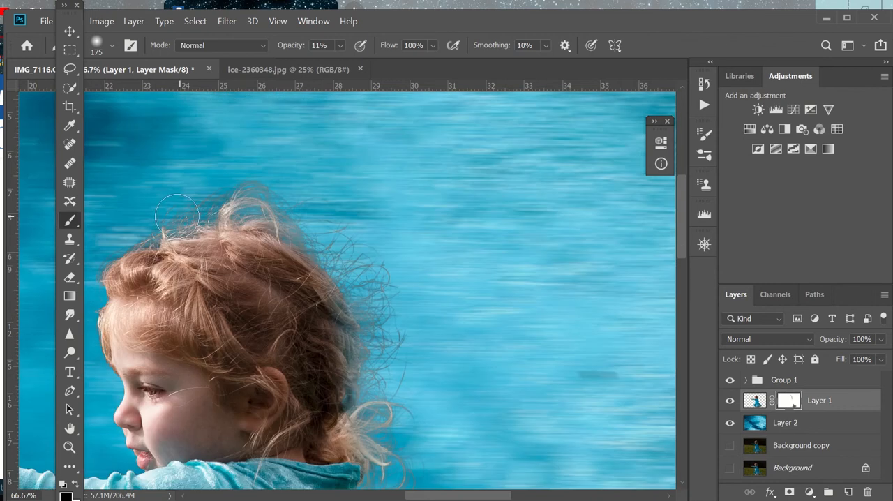
Step: Expand Group 1 and check the Outer Glow settings in the layer style of Layer 3 copy
key(ctrl+minus)
key(ctrl+minus)
key(ctrl+minus)
key(ctrl+minus)
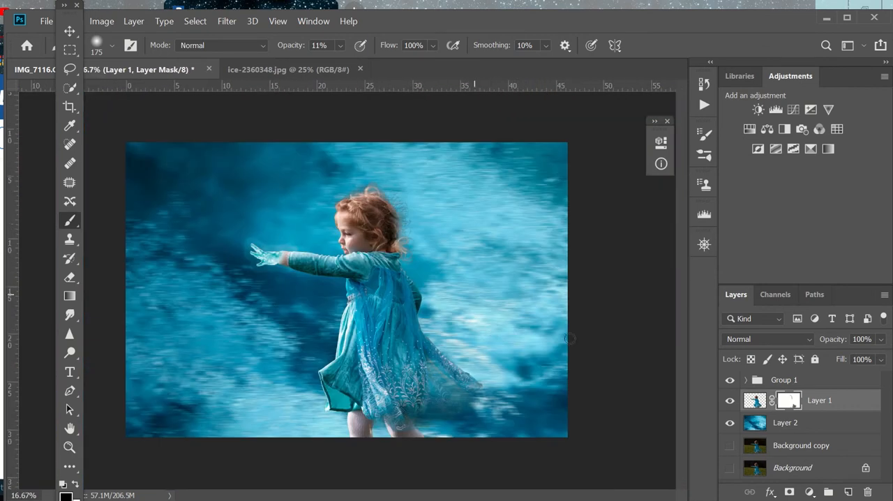
click(746, 380)
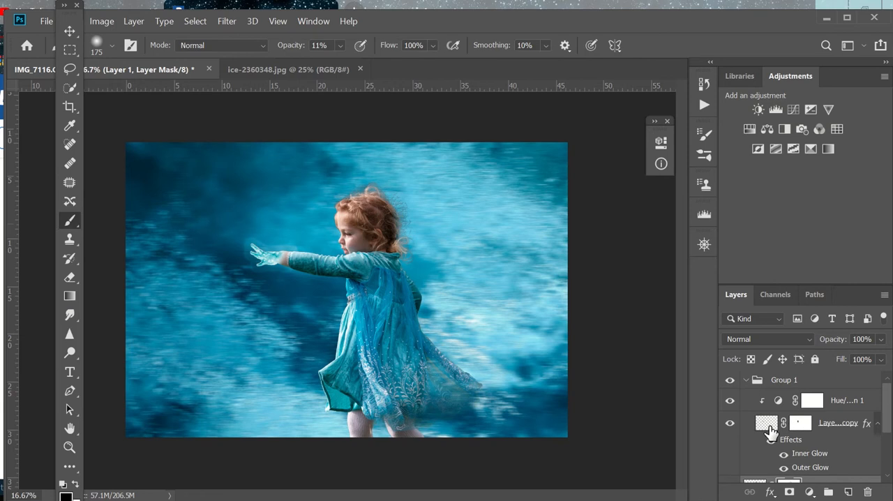
double_click(760, 430)
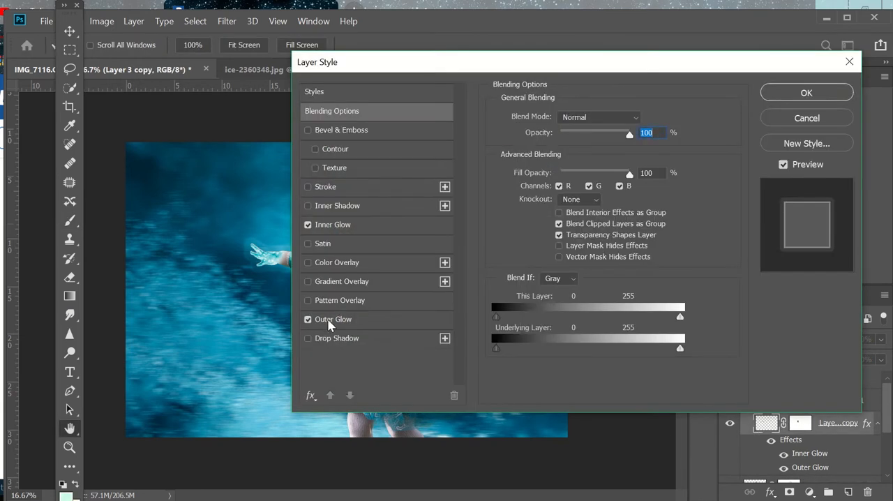
click(333, 319)
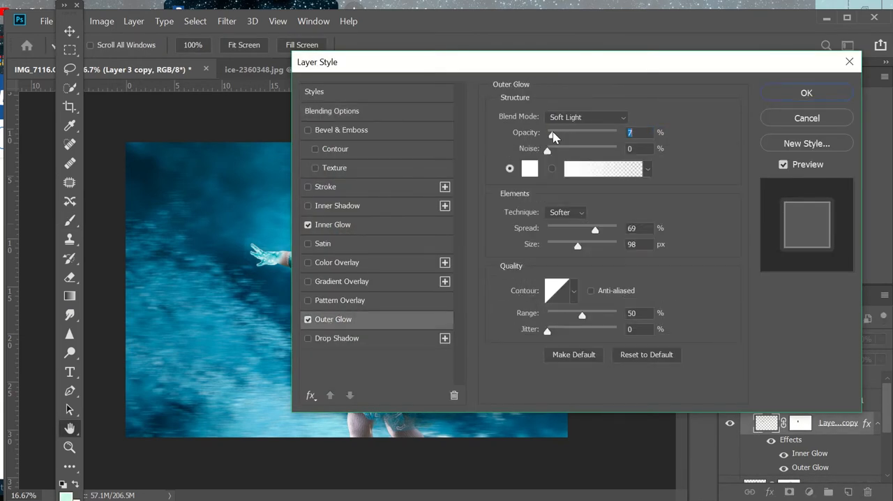
click(806, 93)
key(b)
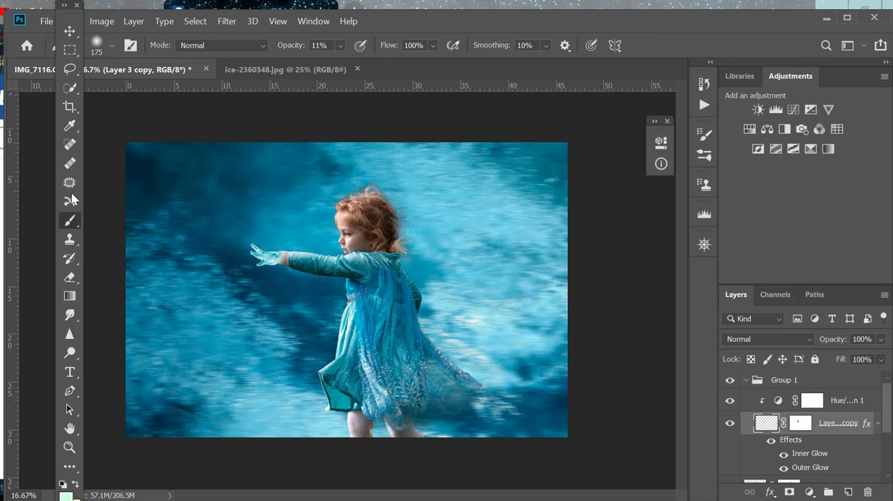
Step: Move the girl on Layer 1 horizontally toward the right edge of the image, leaving more room in front of her hand
click(69, 31)
scroll(762, 445, down, 3)
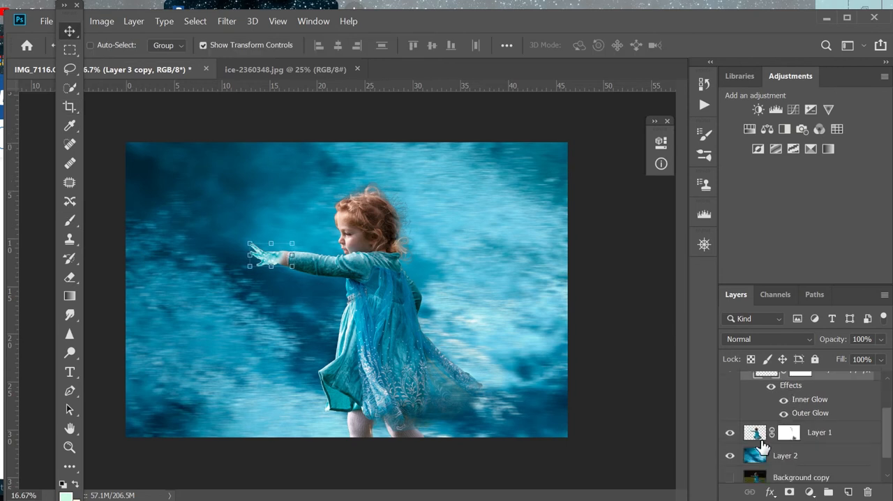
click(760, 438)
drag(362, 318, 438, 324)
scroll(779, 388, up, 1)
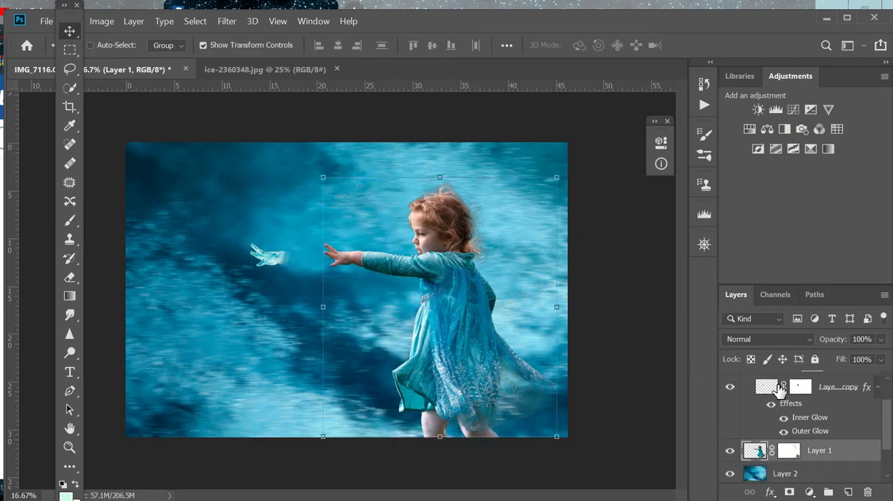
Step: Move the ice hand on Layer 3 copy back onto the girl's outstretched hand
click(779, 388)
drag(269, 259, 344, 255)
key(ctrl+plus)
key(ctrl+plus)
key(ctrl+plus)
key(ctrl+plus)
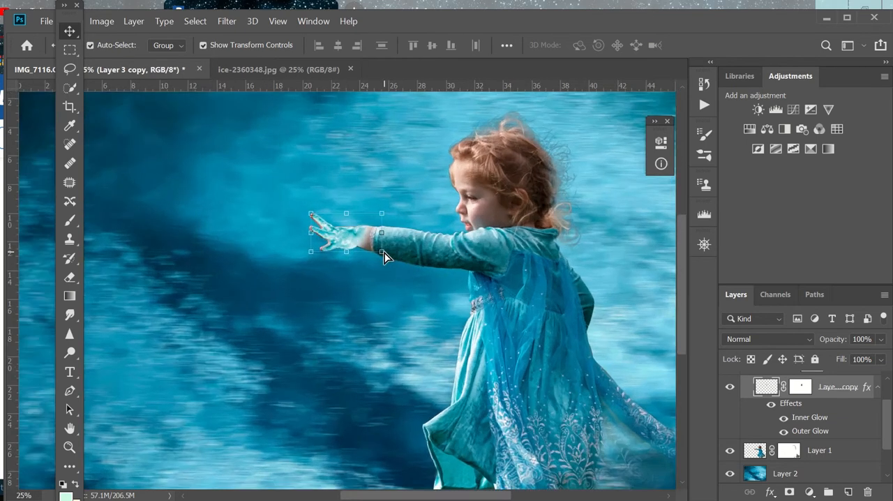
Step: Scale the ice hand to 103.08% and align it precisely over the girl's fingers and palm
scroll(384, 253, up, 3)
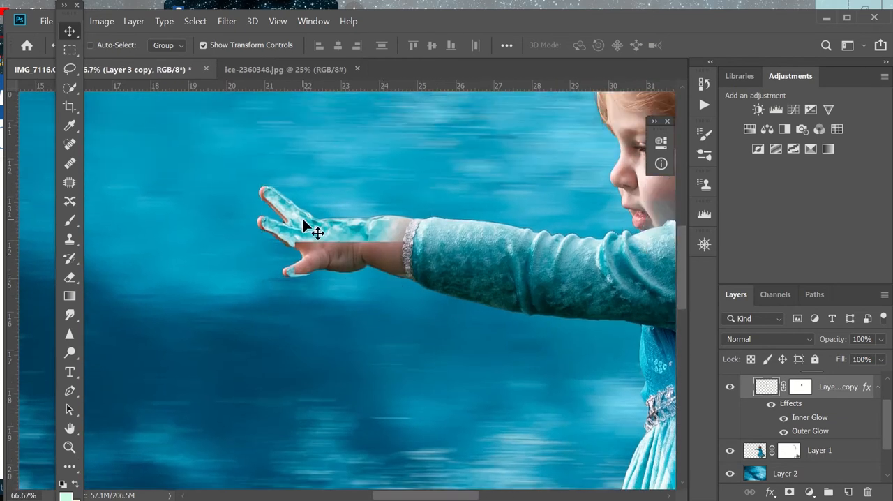
drag(300, 216, 299, 223)
drag(341, 180, 342, 177)
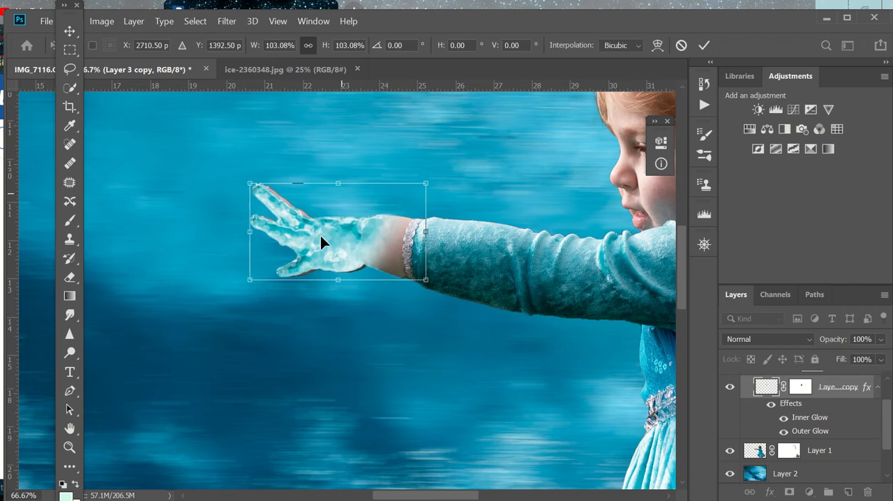
drag(320, 235, 323, 236)
key(Return)
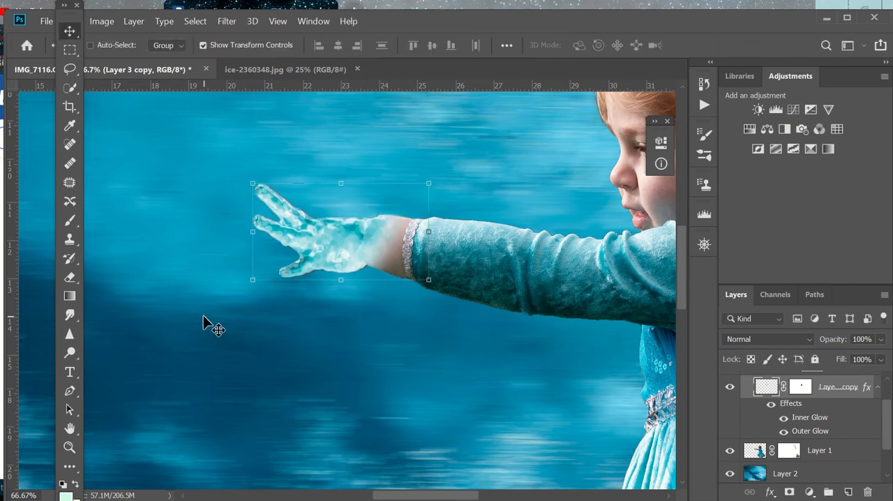
Step: Add a new layer above Layer 3 copy and choose the white-to-transparent gradient preset, undoing the trial gradient
key(ctrl+minus)
key(ctrl+minus)
key(ctrl+minus)
key(ctrl+minus)
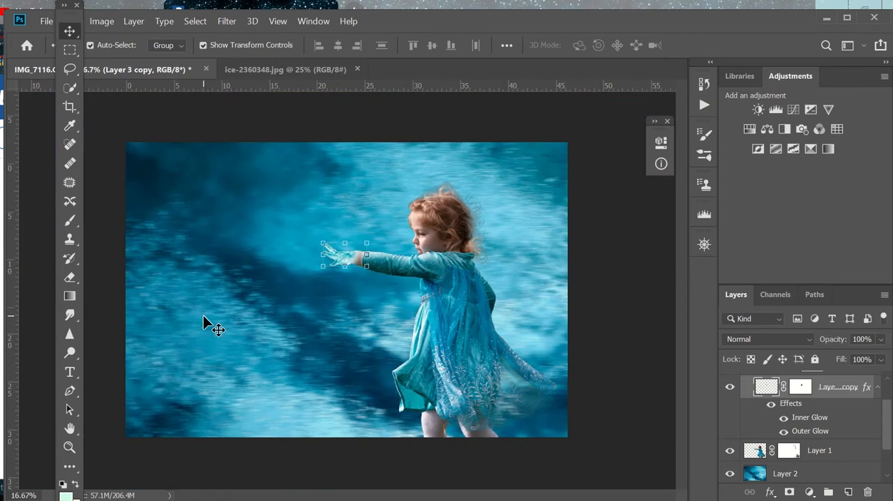
click(847, 492)
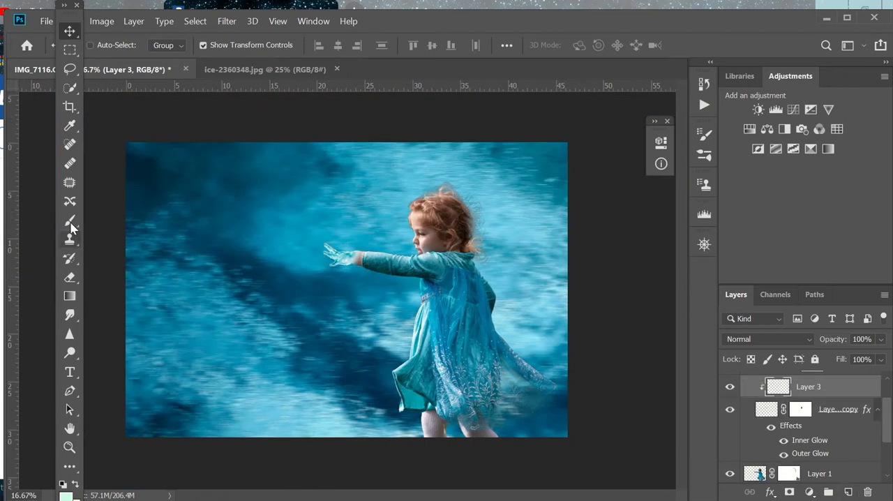
click(69, 296)
click(113, 45)
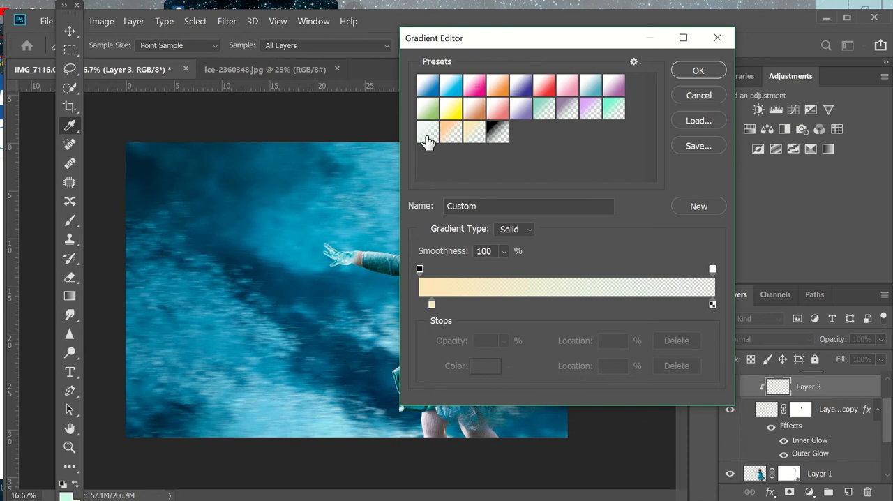
click(427, 131)
click(683, 73)
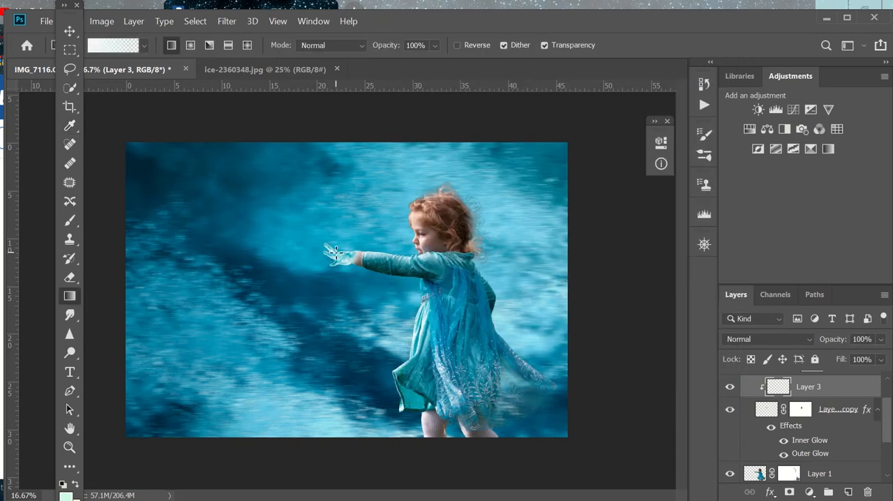
click(282, 250)
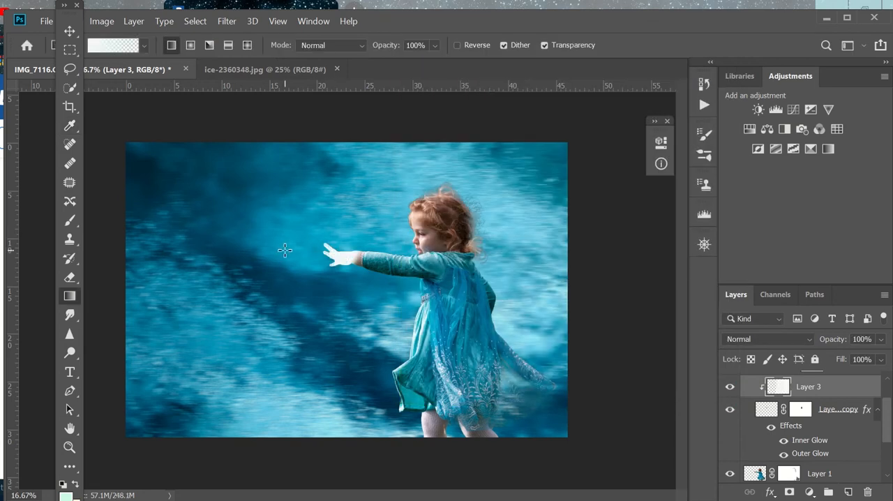
key(ctrl+z)
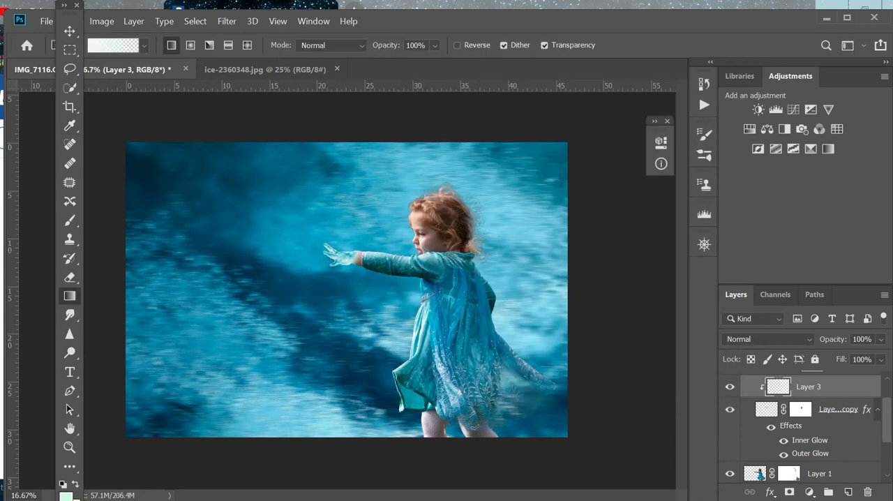
Step: Place the empty Layer 3 above Group 1 at the top of the layer stack and collapse the group
drag(891, 418, 889, 391)
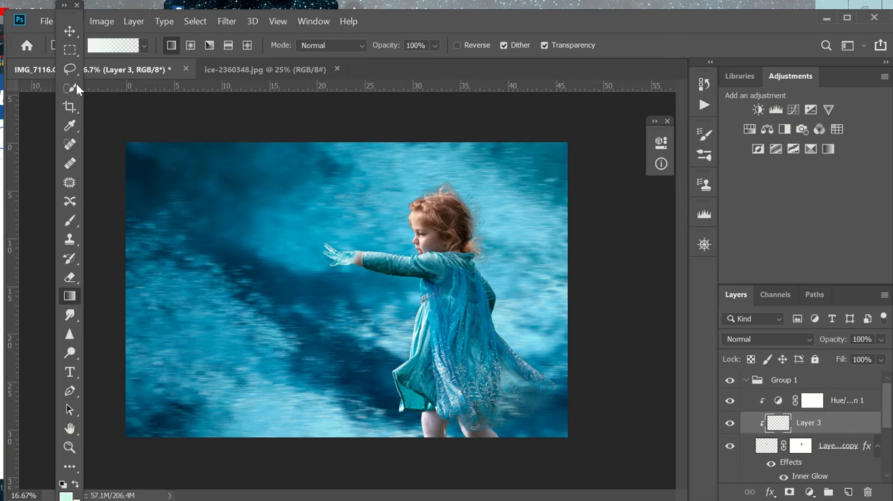
click(69, 50)
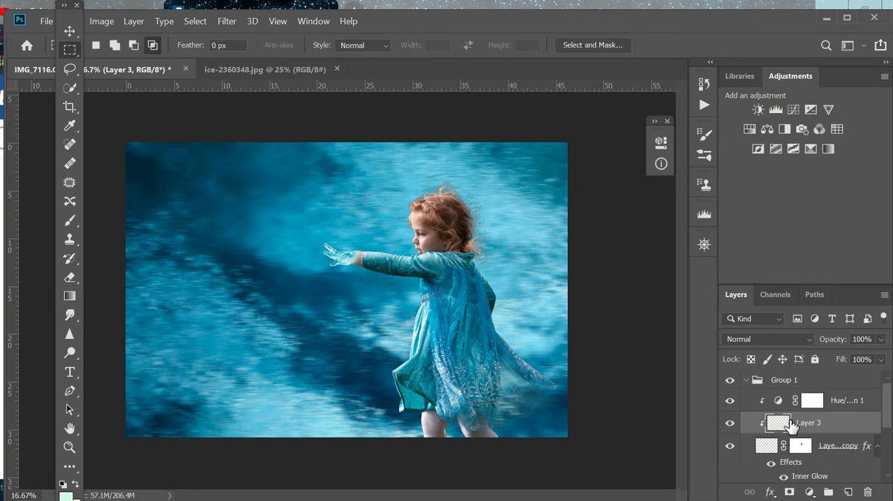
key(Delete)
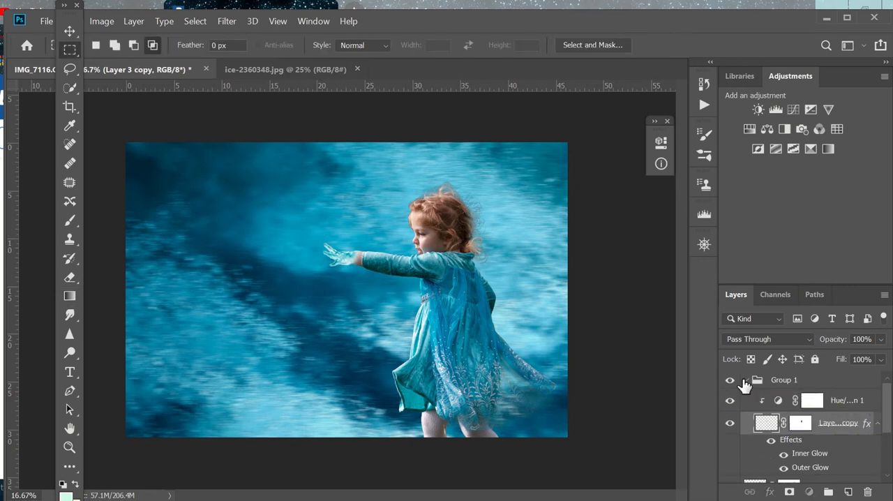
key(ctrl+z)
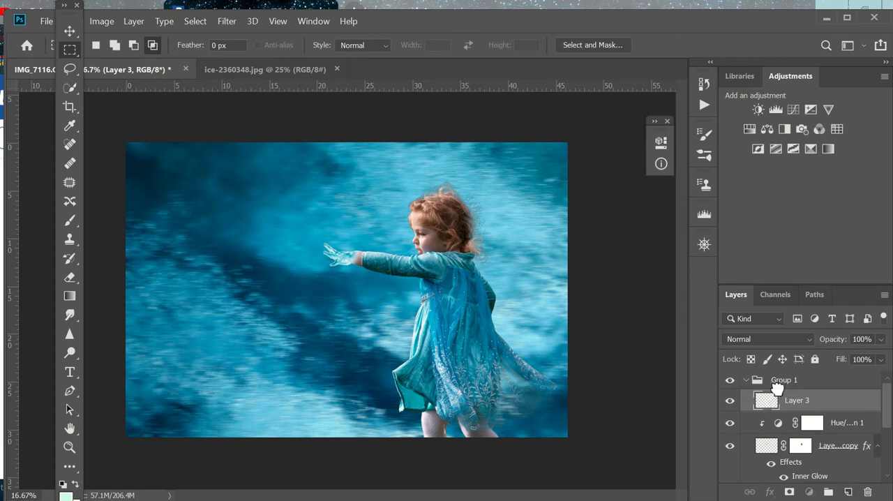
drag(776, 387, 776, 373)
click(745, 402)
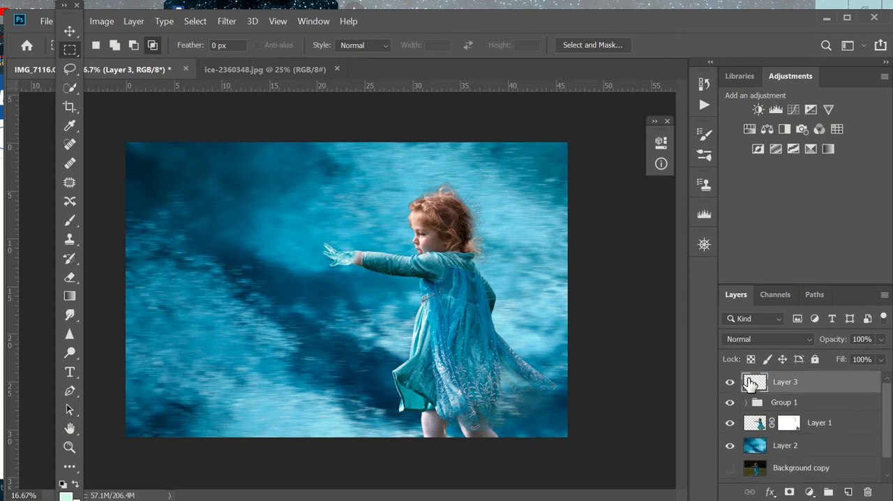
Step: Fill a rectangular selection around the fingertips with the gradient fading away from the hand, and set Layer 3 opacity to 53%
drag(235, 208, 342, 284)
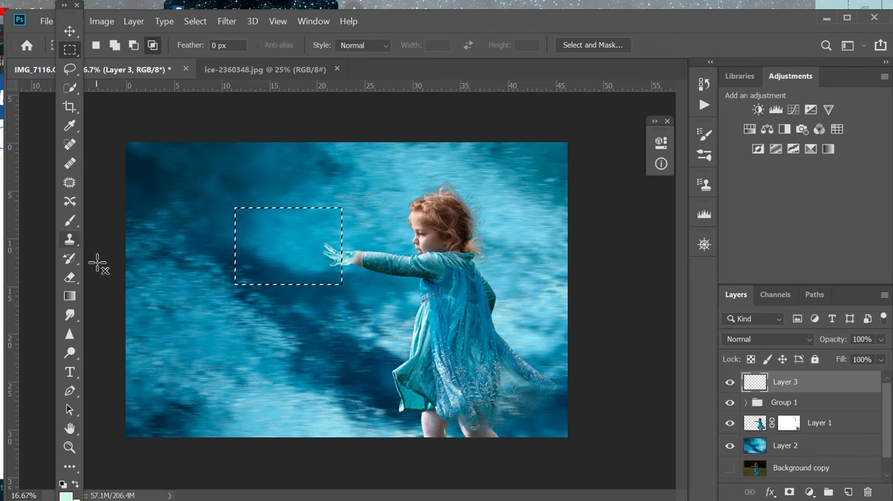
click(69, 296)
drag(340, 246, 246, 243)
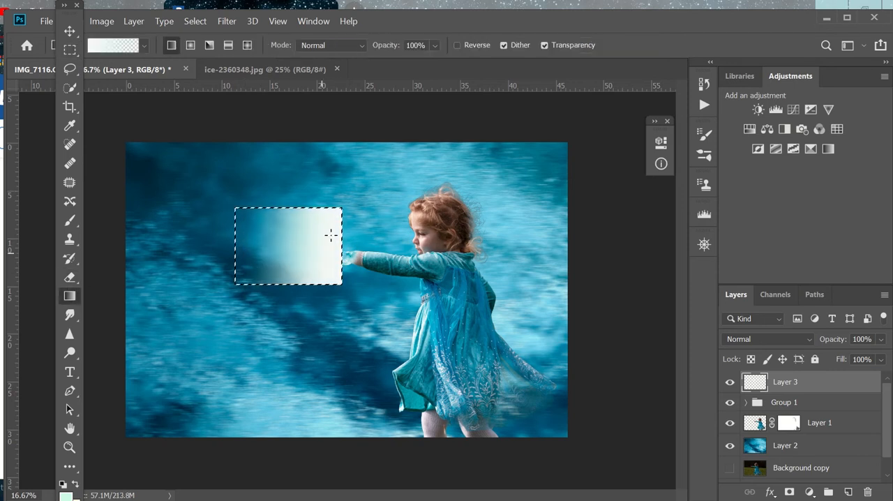
click(883, 342)
drag(881, 356, 851, 357)
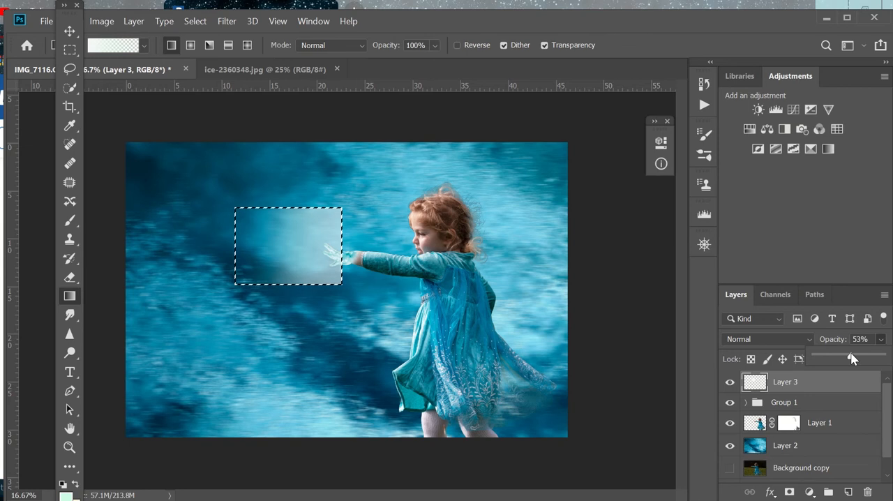
Step: Deselect and erase the gradient's hard edges at 100% opacity with a soft 300 px eraser, leaving a misty glow before the fingers
key(ctrl+plus)
key(ctrl+plus)
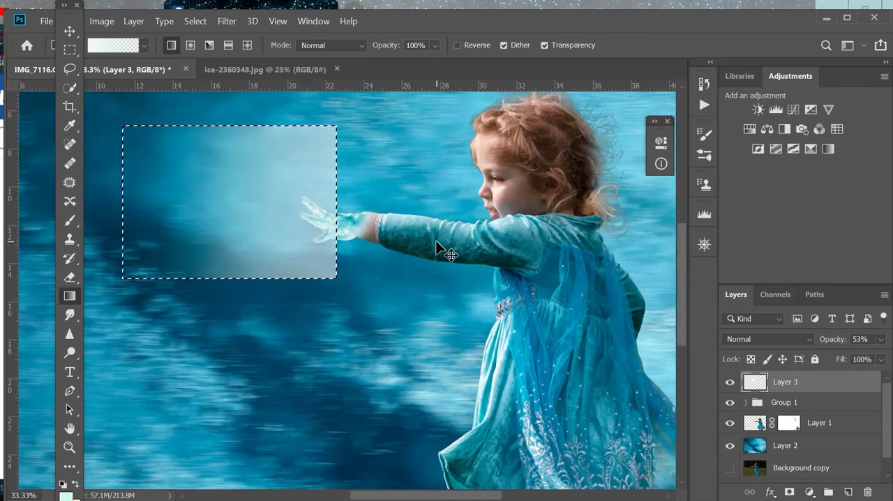
key(ctrl+d)
click(69, 278)
click(281, 45)
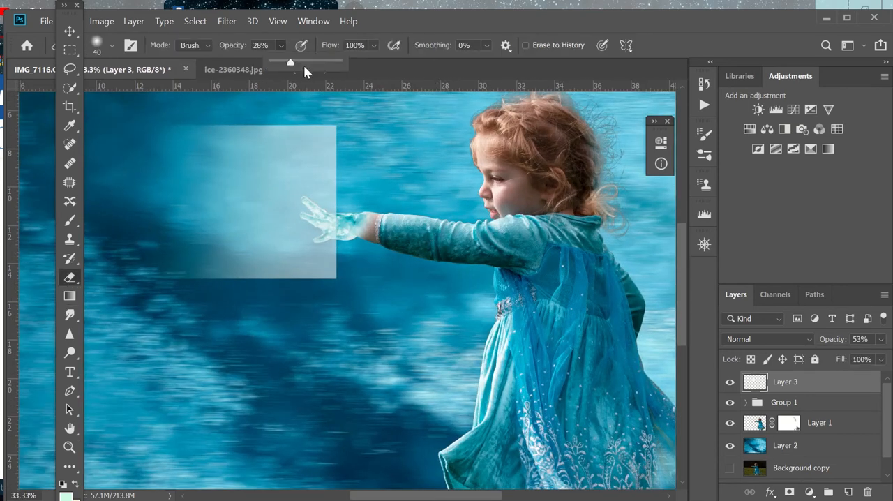
click(316, 282)
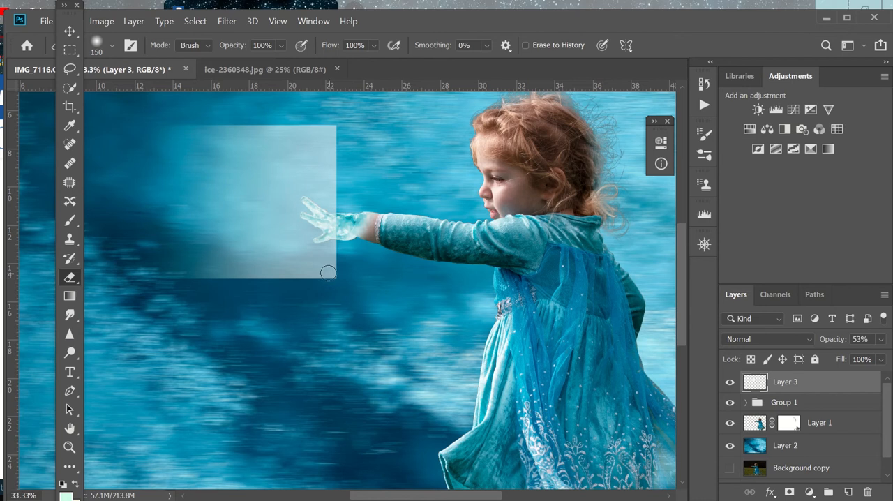
key(bracketright)
key(bracketright)
key(bracketright)
key(bracketright)
mouse_move(329, 270)
mouse_down()
mouse_move(355, 207)
mouse_move(365, 230)
mouse_move(246, 285)
mouse_move(192, 286)
mouse_move(255, 257)
mouse_move(334, 272)
mouse_move(338, 169)
mouse_move(340, 189)
mouse_move(334, 136)
mouse_move(203, 133)
mouse_move(291, 154)
mouse_move(332, 190)
mouse_move(305, 185)
mouse_move(335, 211)
mouse_up()
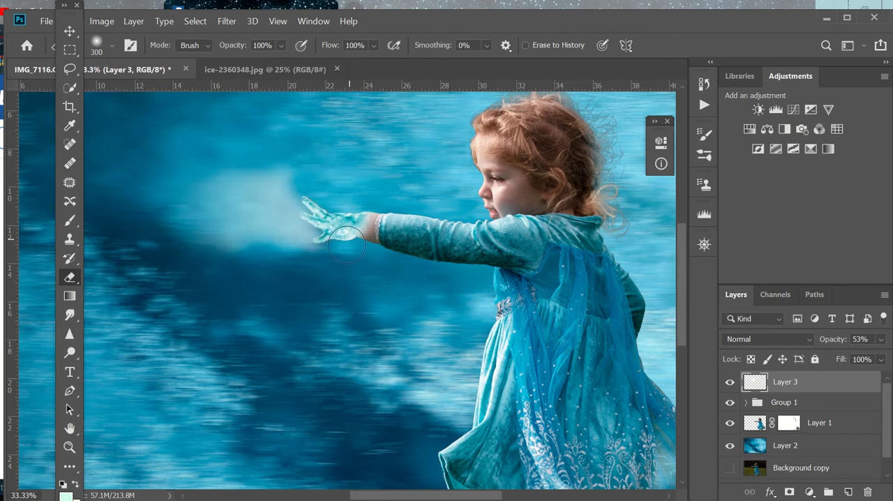
mouse_move(273, 175)
mouse_down()
mouse_move(233, 168)
mouse_move(182, 205)
mouse_up()
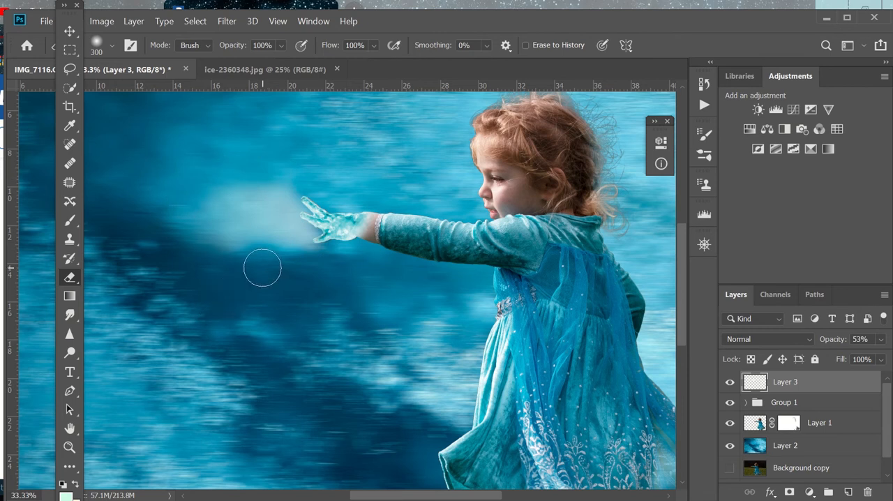
Step: Choose brush 17 from Free Snow Photoshop Brushes 2 at 2500 px for the Brush tool
key(ctrl+minus)
key(ctrl+minus)
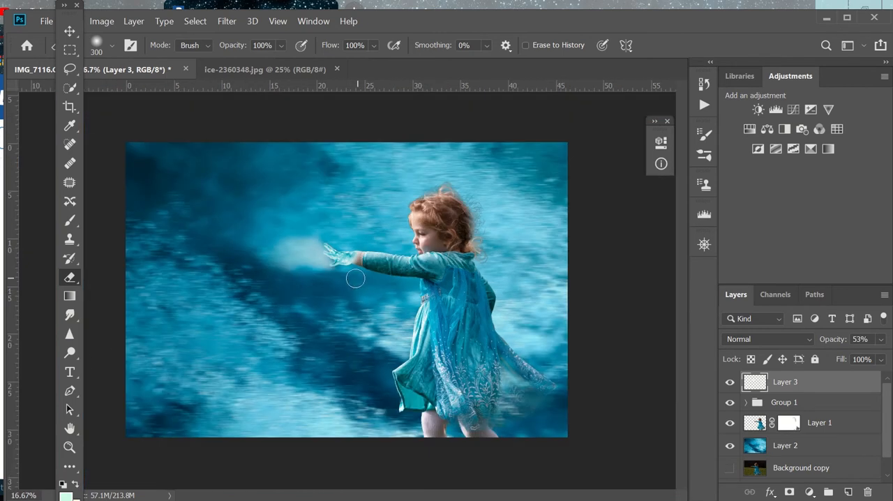
click(69, 220)
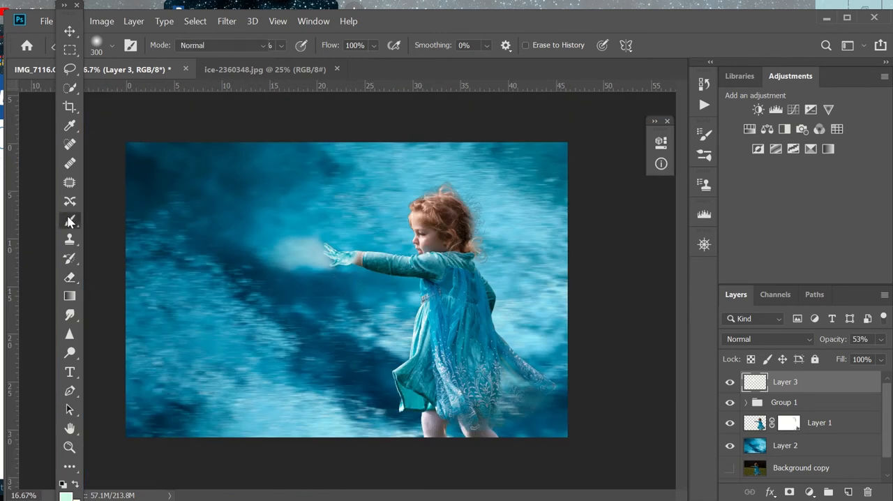
click(111, 47)
click(33, 333)
click(100, 363)
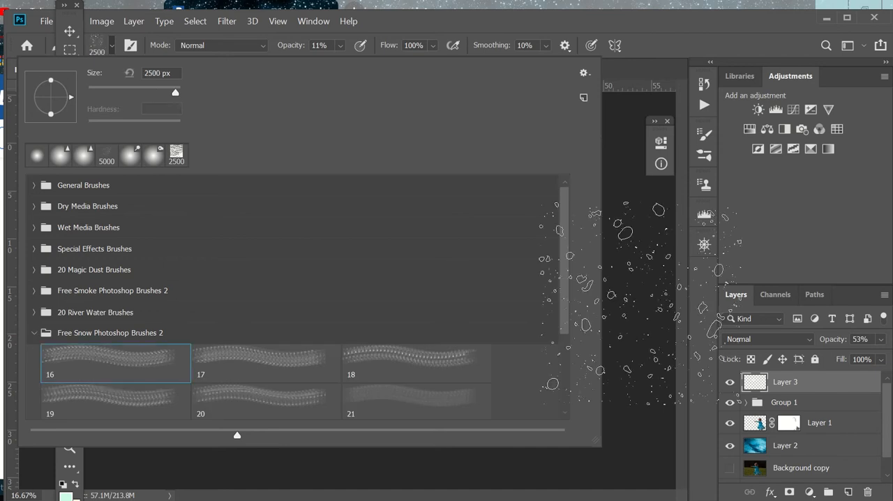
click(380, 359)
click(299, 369)
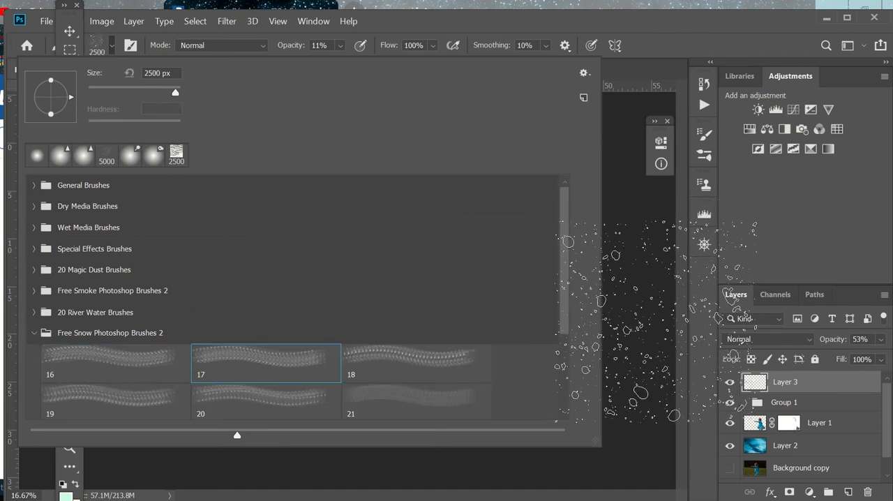
click(111, 40)
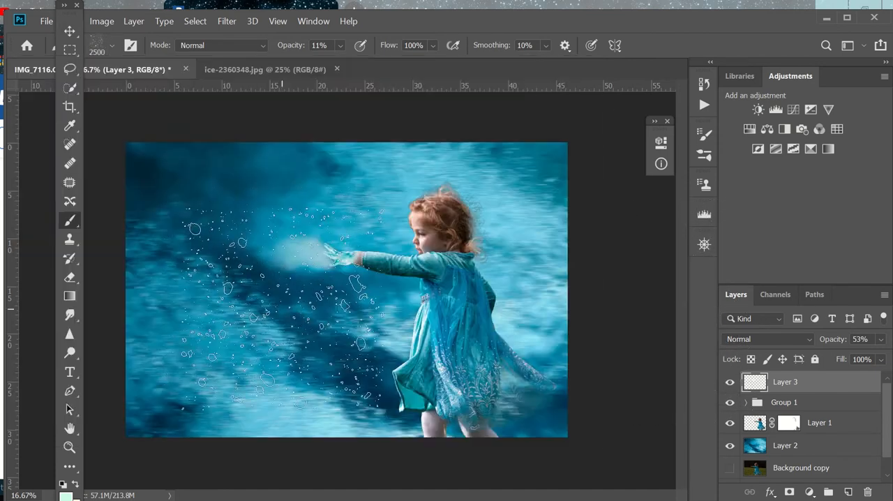
Step: Add a new Layer 4 and stamp two dabs of the snow brush at 100% opacity over the area before her hand
click(130, 453)
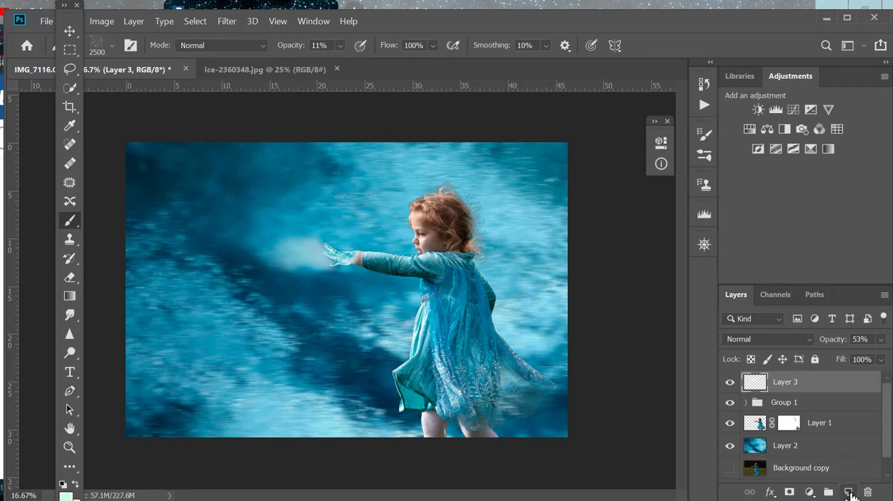
click(848, 491)
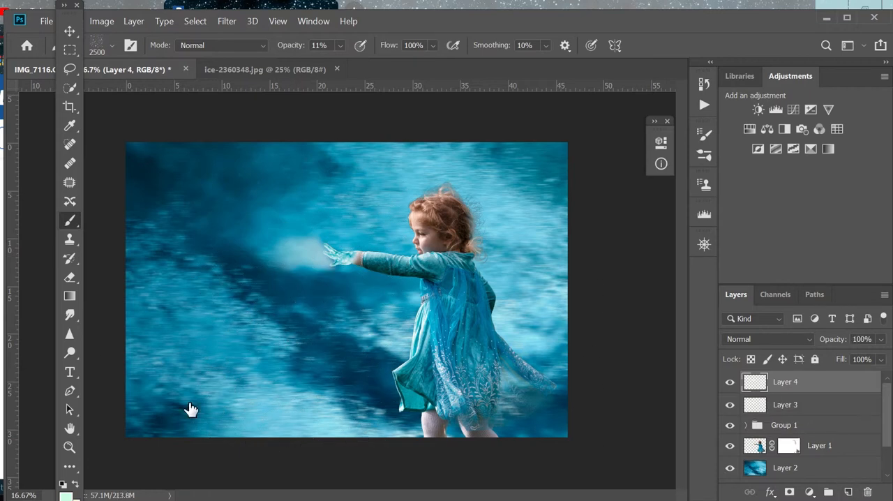
click(341, 47)
click(231, 230)
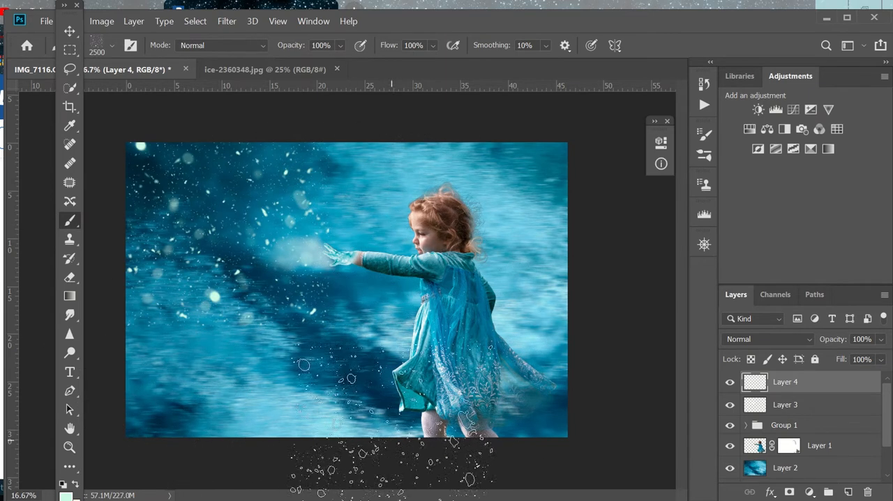
click(216, 251)
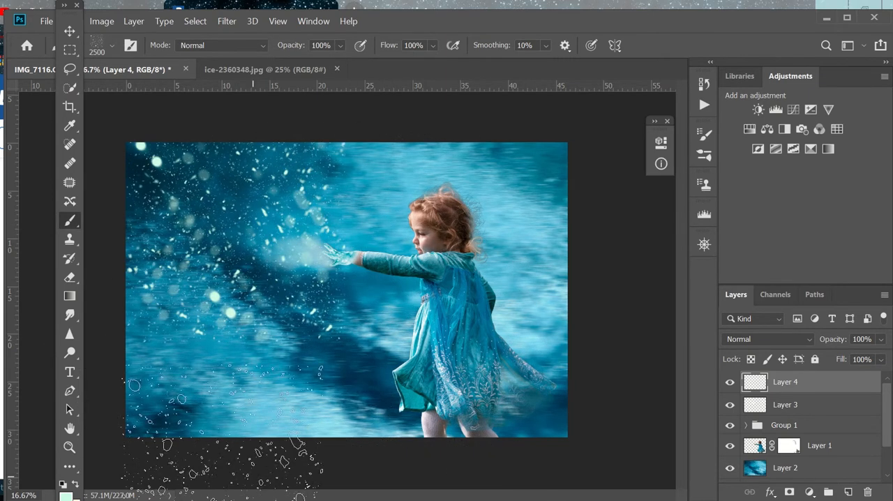
Step: Add a new Layer 5 and choose the Magic Dust 5 brush from 20 Magic Dust Brushes at 2500 px
click(848, 492)
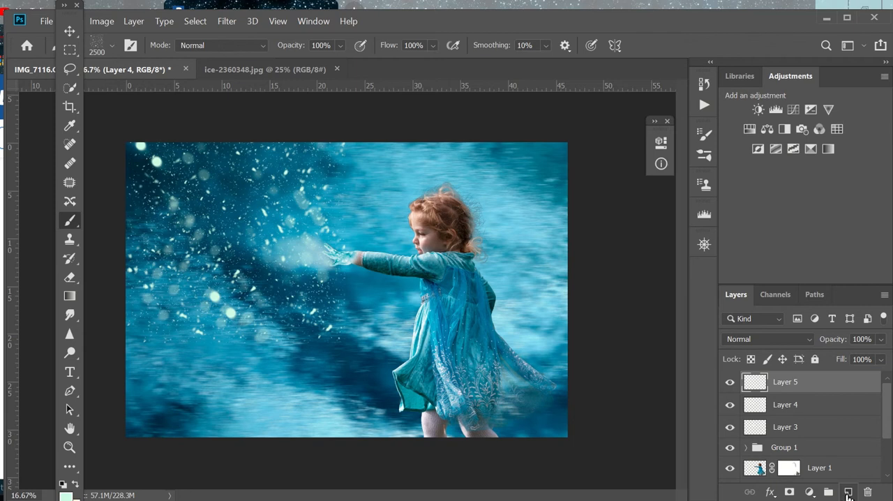
click(110, 46)
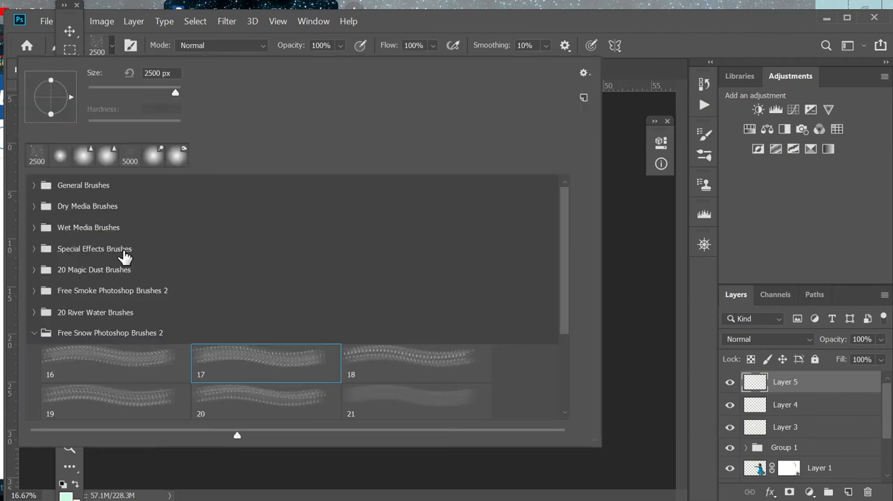
click(33, 269)
click(247, 327)
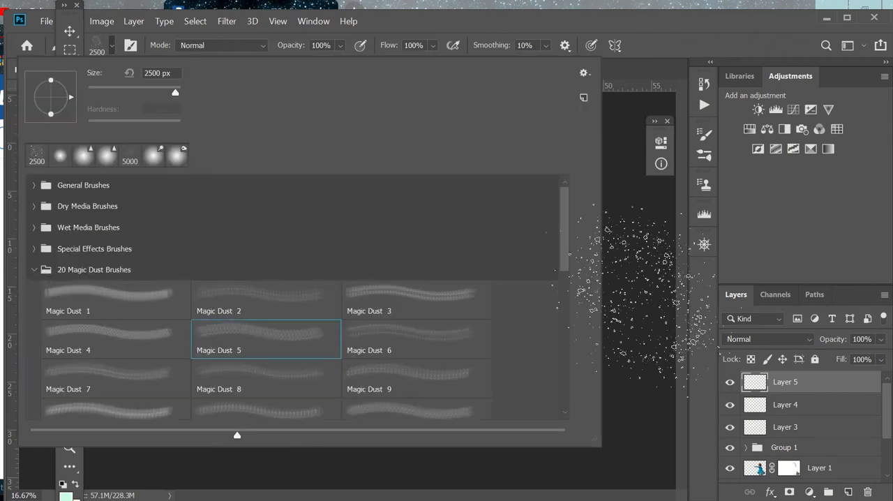
click(112, 46)
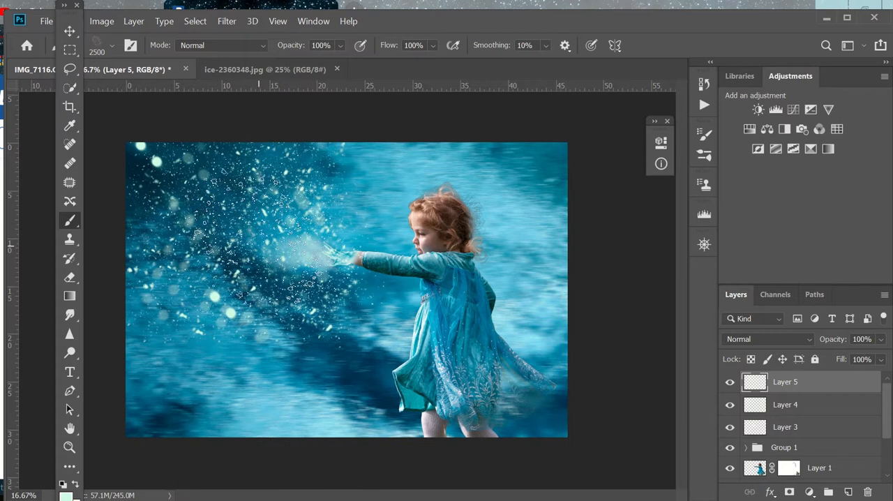
Step: Add magic dust particles around the outstretched hand on Layer 5, reducing the brush size to 1300 px
key(bracketleft)
key(bracketleft)
key(bracketleft)
key(bracketleft)
key(bracketleft)
key(bracketleft)
key(bracketleft)
key(bracketleft)
key(bracketleft)
key(bracketleft)
key(bracketleft)
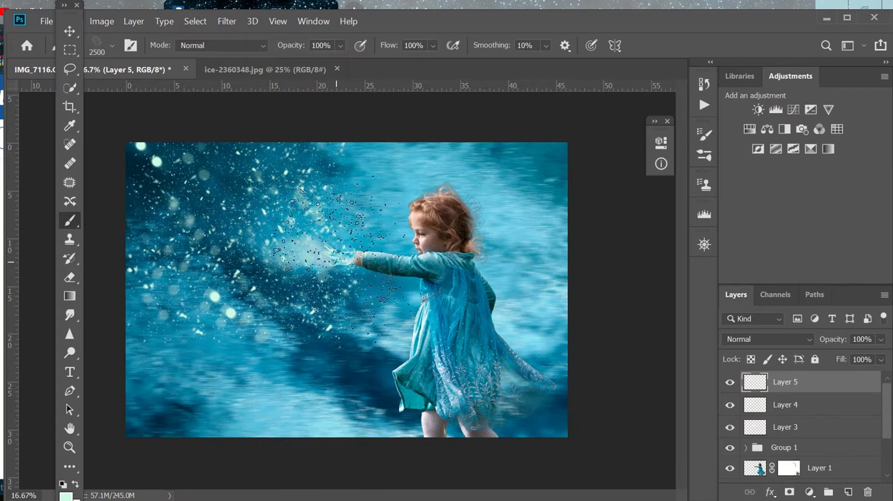
key(bracketleft)
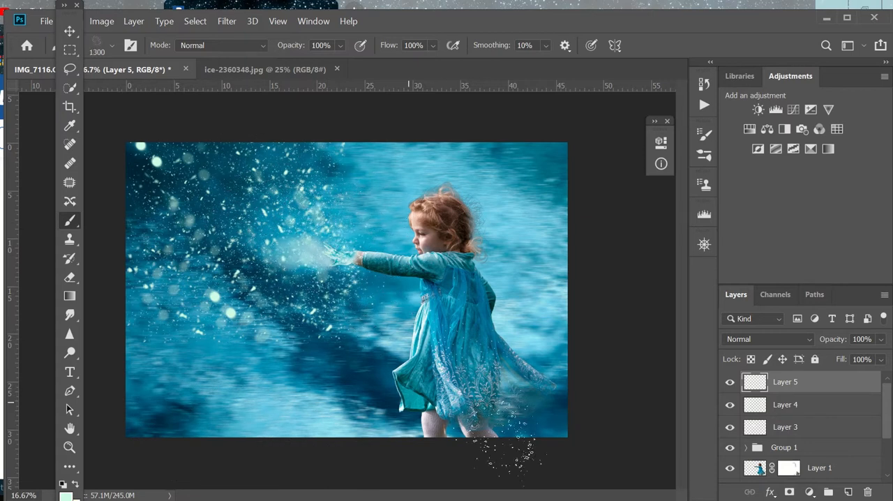
Step: Erase stray snowflakes on Layer 4 below the blast, near the arm and in the image's upper corner with a soft 600 px eraser
click(72, 279)
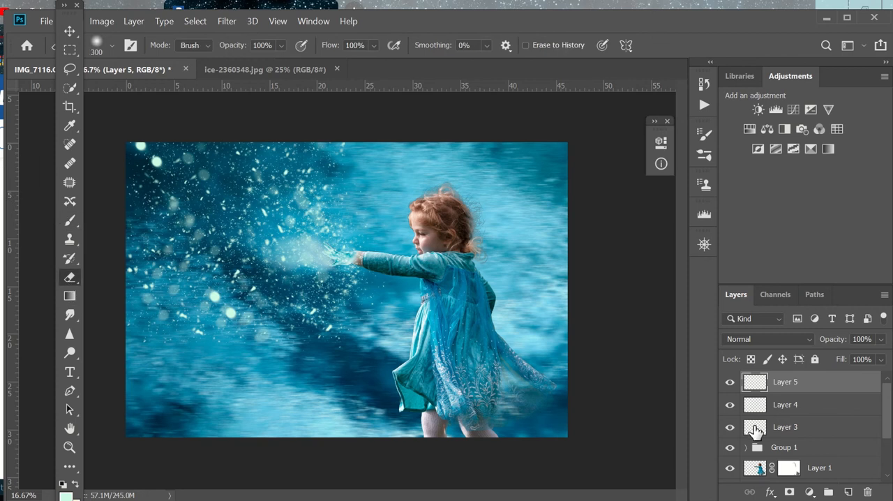
click(755, 429)
click(747, 407)
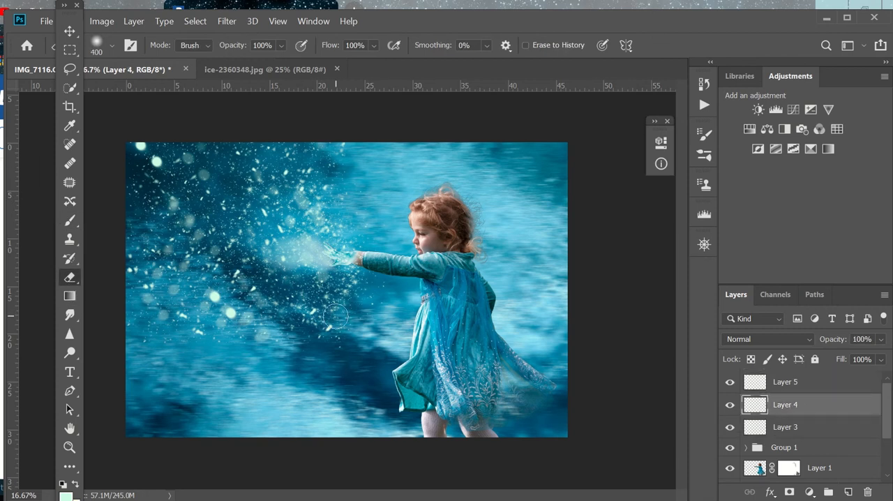
key(bracketright)
key(bracketright)
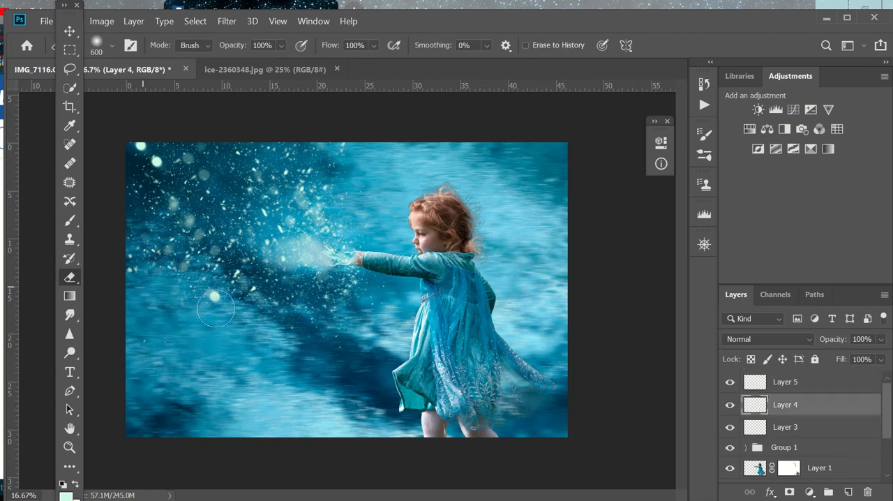
click(216, 307)
mouse_move(367, 228)
mouse_down()
mouse_move(325, 188)
mouse_move(311, 149)
mouse_move(341, 165)
mouse_move(378, 211)
mouse_up()
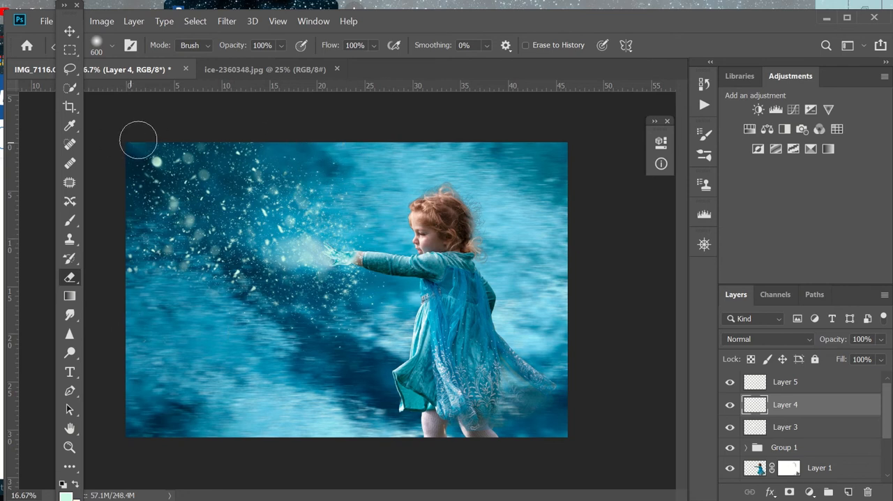
drag(137, 139, 154, 145)
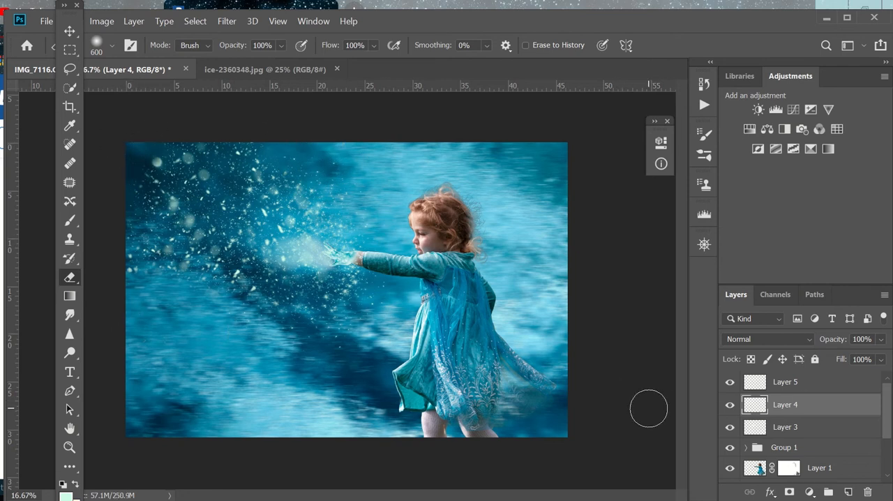
Step: Group Layer 3, Layer 4 and Layer 5 together above Group 1
click(730, 404)
click(758, 388)
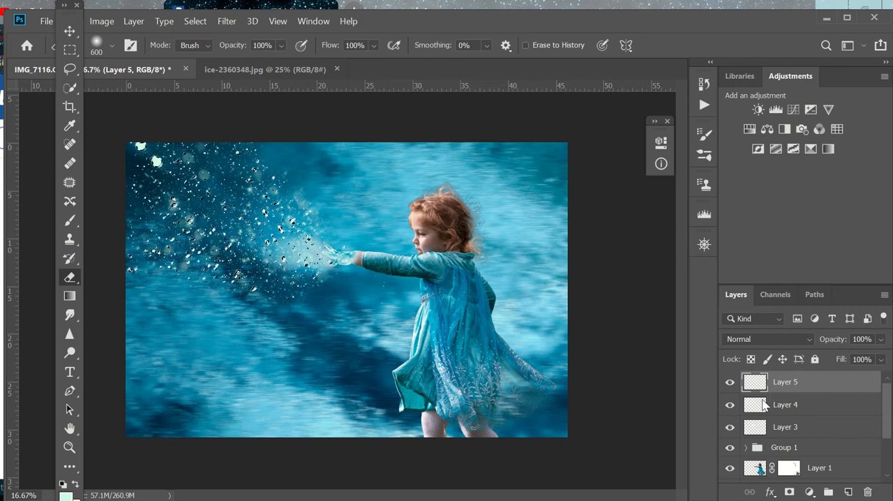
shift+click(816, 427)
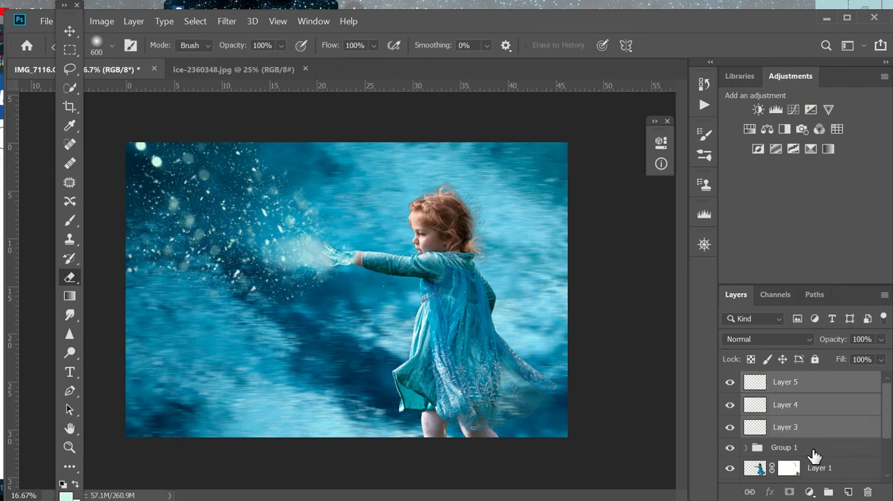
click(828, 491)
Step: Add a Brightness/Contrast adjustment with brightness 41 above the groups and invert its mask to black
click(757, 109)
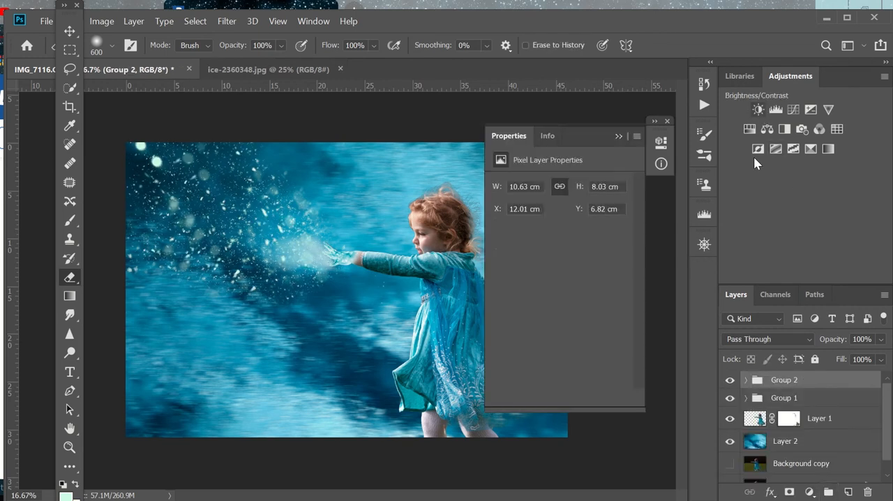
drag(557, 223, 577, 229)
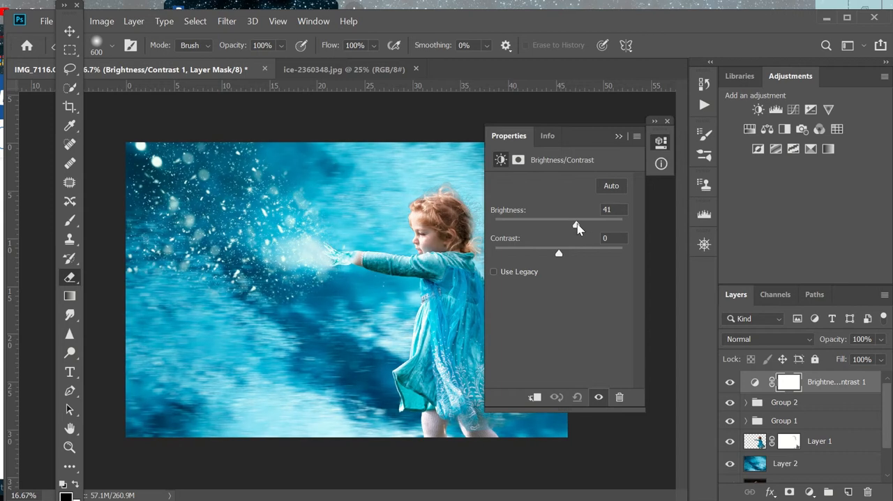
click(618, 138)
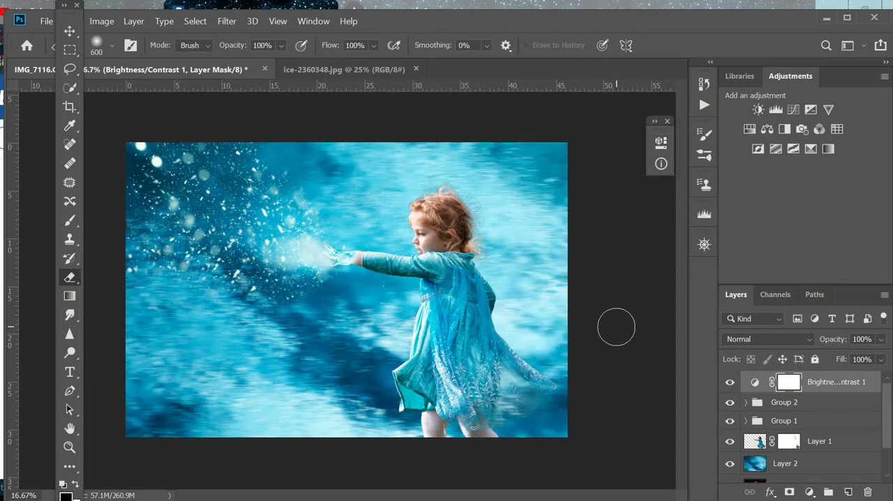
key(ctrl+i)
Step: Choose the Soft Round brush from General Brushes and set its opacity to 26%
key(b)
click(110, 46)
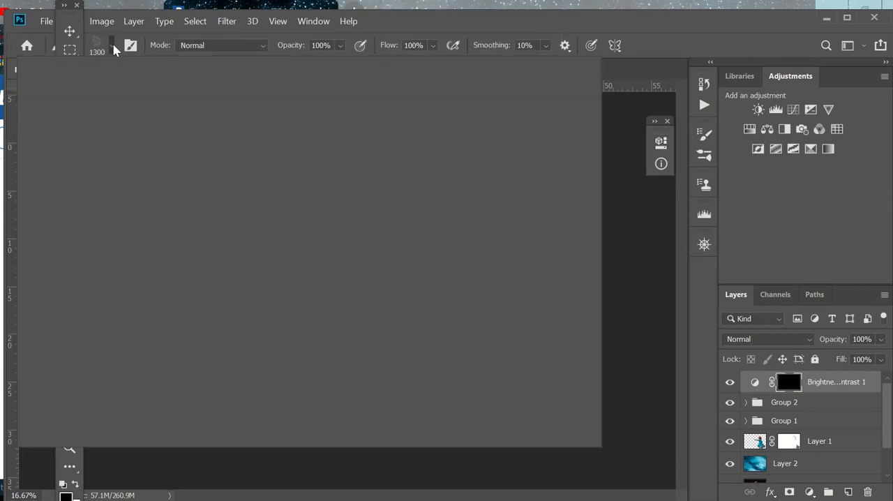
click(32, 186)
click(66, 209)
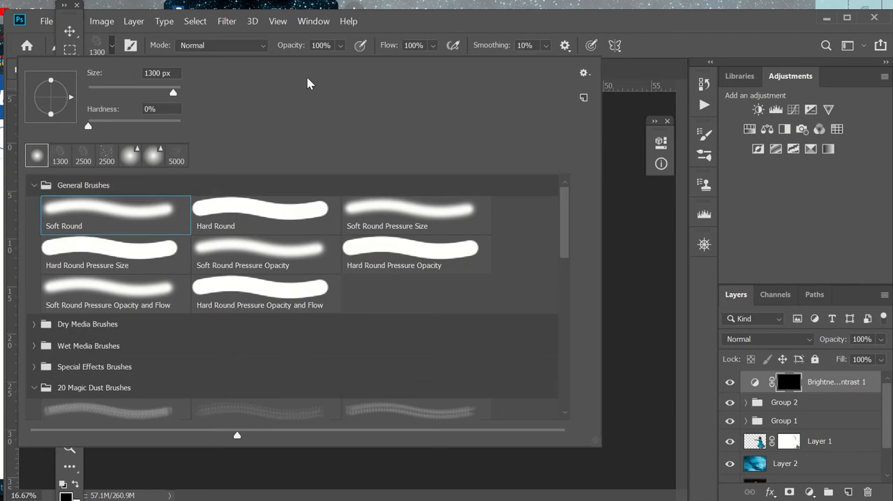
click(112, 43)
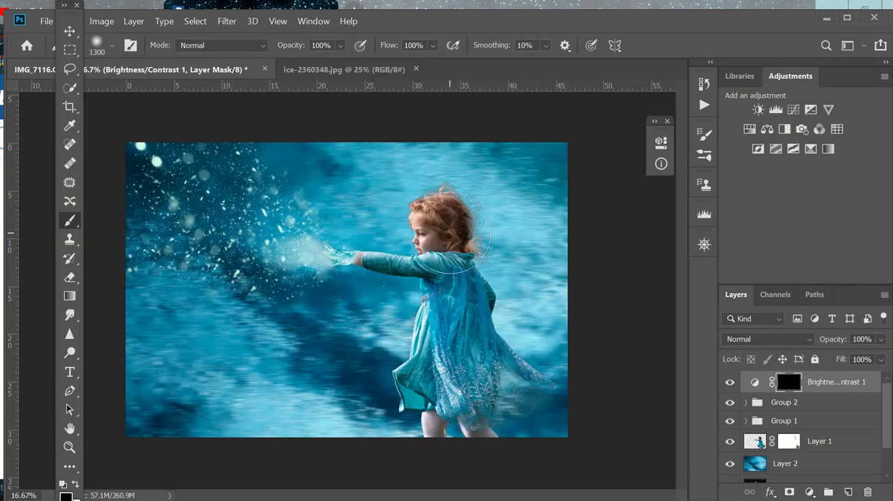
click(340, 45)
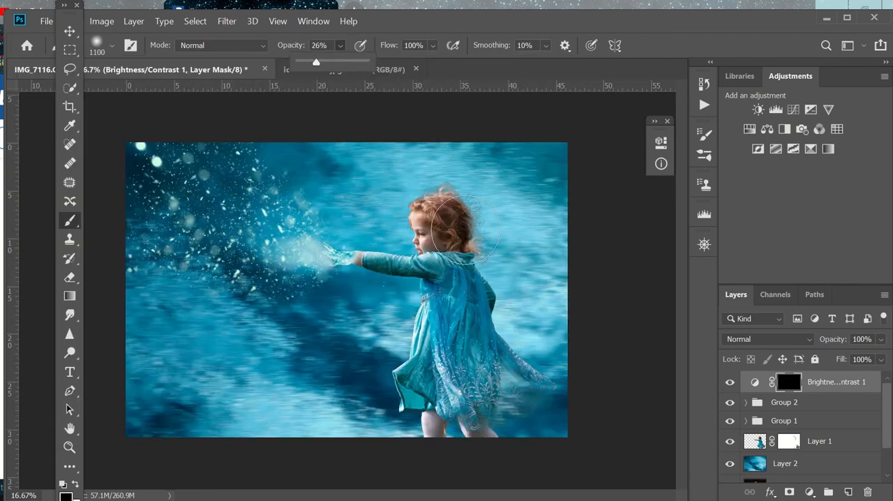
Step: Paint white on the adjustment mask with the brush at 800 px to brighten the girl's back and dress
key(bracketleft)
key(bracketleft)
key(bracketleft)
key(x)
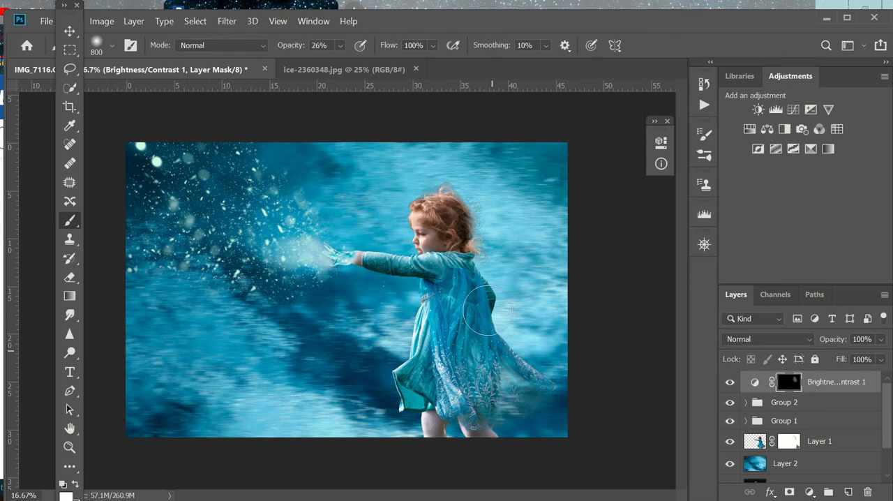
mouse_move(486, 310)
mouse_down()
mouse_move(528, 415)
mouse_move(484, 412)
mouse_move(469, 225)
mouse_move(463, 272)
mouse_up()
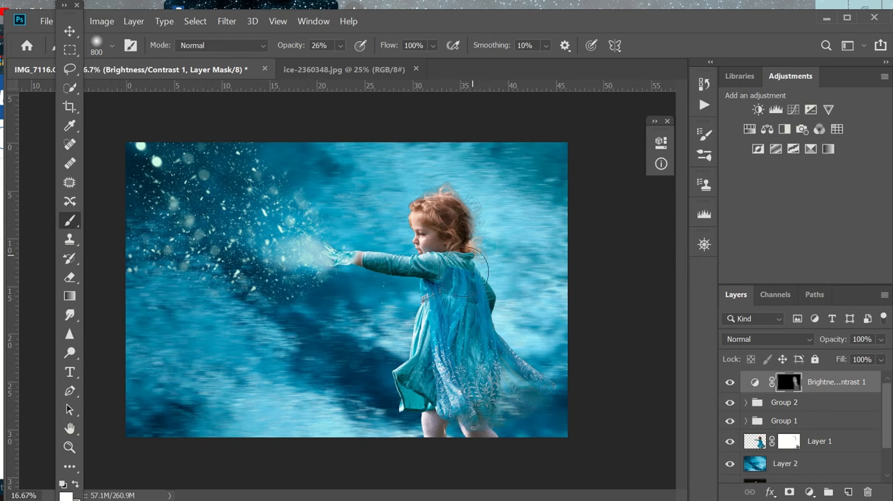
drag(478, 387, 441, 267)
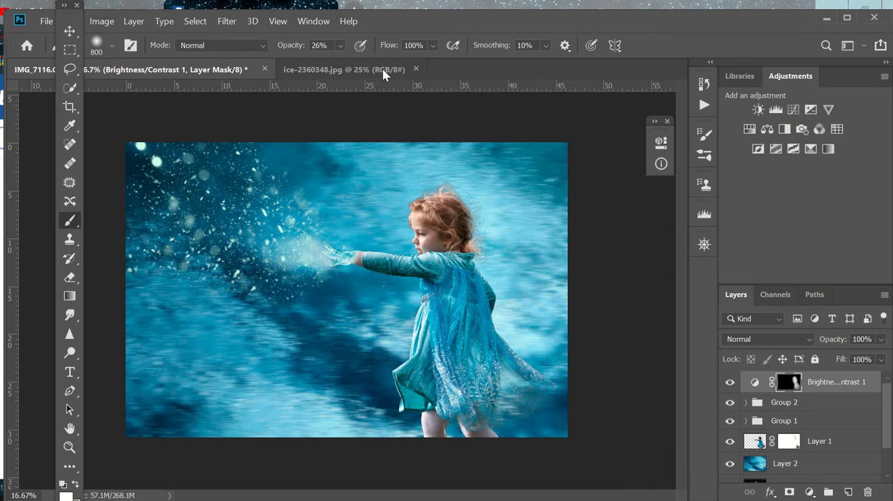
Step: Merge all visible layers into Layer 2, leaving the hidden background layers separate
scroll(794, 386, down, 2)
right_click(807, 431)
click(649, 450)
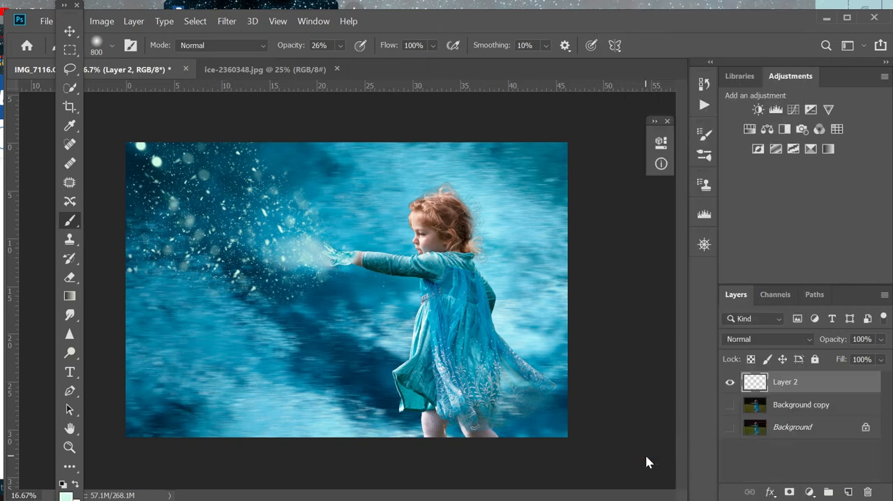
Step: Open Layer 2 in the Camera Raw Filter and shift the temperature toward blue
click(226, 22)
click(252, 104)
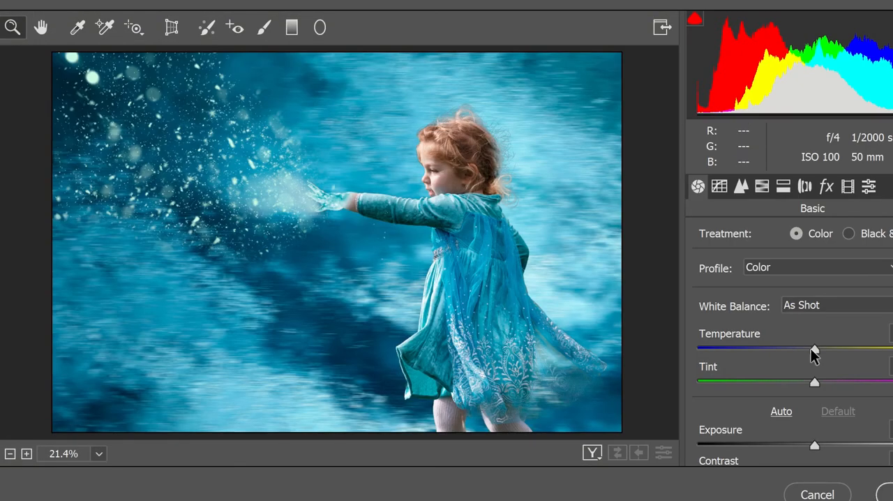
mouse_move(813, 348)
mouse_down()
mouse_move(797, 351)
mouse_move(823, 354)
mouse_up()
Step: Raise the shadows strongly and the whites slightly, and lower the blacks a little in the Camera Raw basic settings
scroll(803, 351, down, 2)
scroll(798, 311, down, 3)
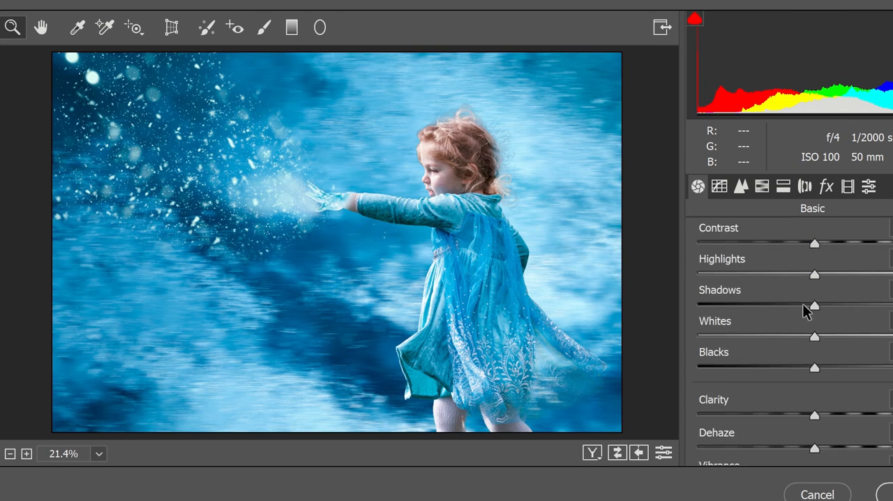
drag(815, 279, 868, 294)
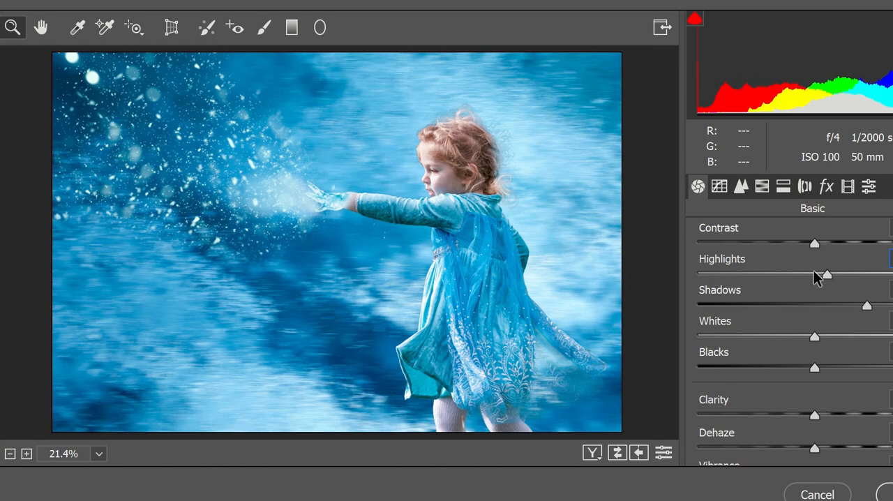
drag(814, 271, 815, 271)
drag(814, 336, 830, 327)
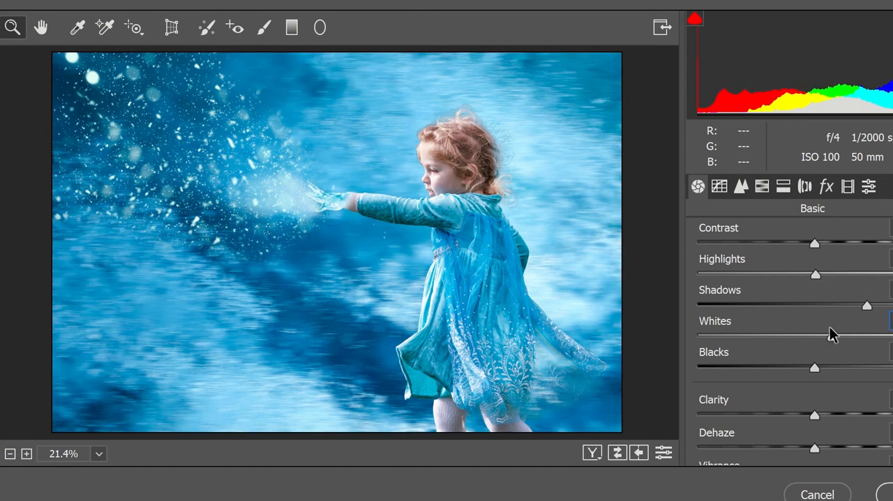
drag(814, 368, 857, 374)
Step: Increase the clarity moderately and apply the Camera Raw adjustments to Layer 2
scroll(801, 359, down, 1)
scroll(809, 343, down, 1)
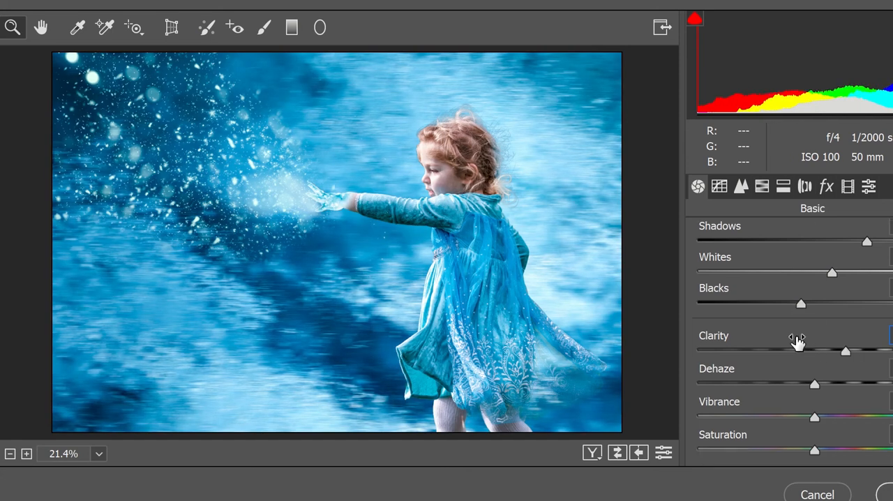
drag(813, 415, 853, 416)
click(886, 493)
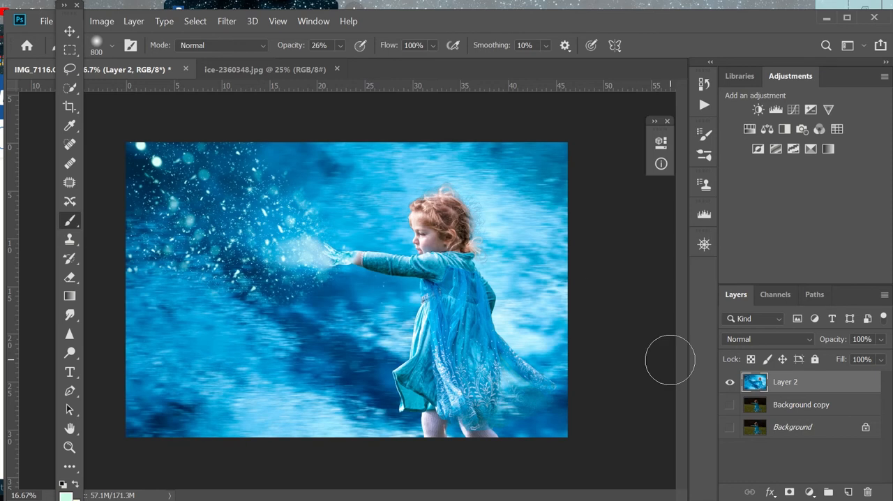
Step: Toggle Layer 2's visibility over Background copy to compare the finished composite with the original photo
click(729, 383)
click(729, 383)
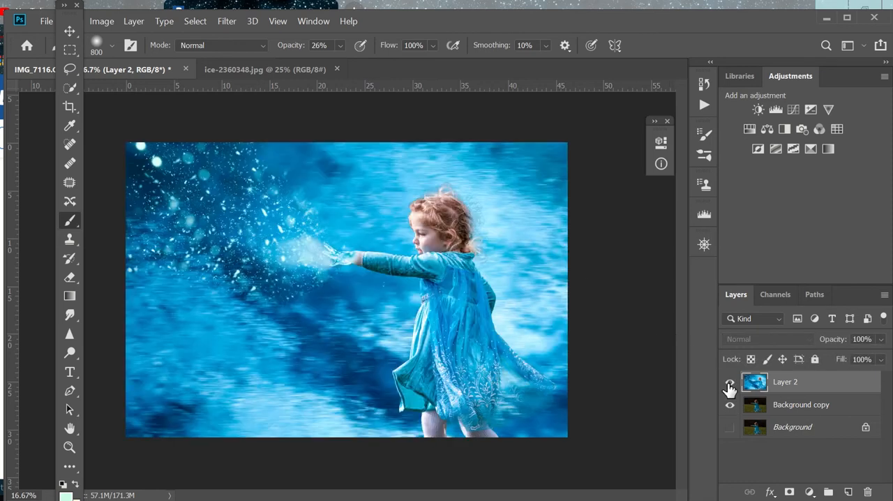
click(729, 383)
click(728, 384)
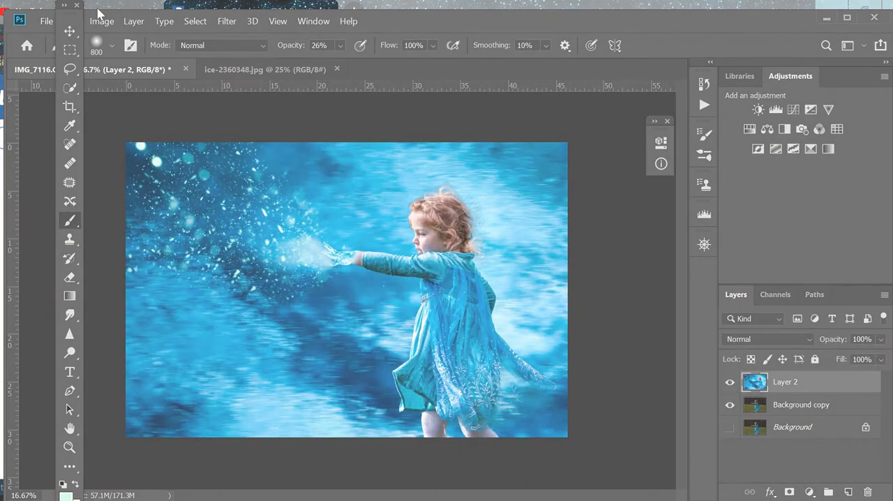
click(46, 21)
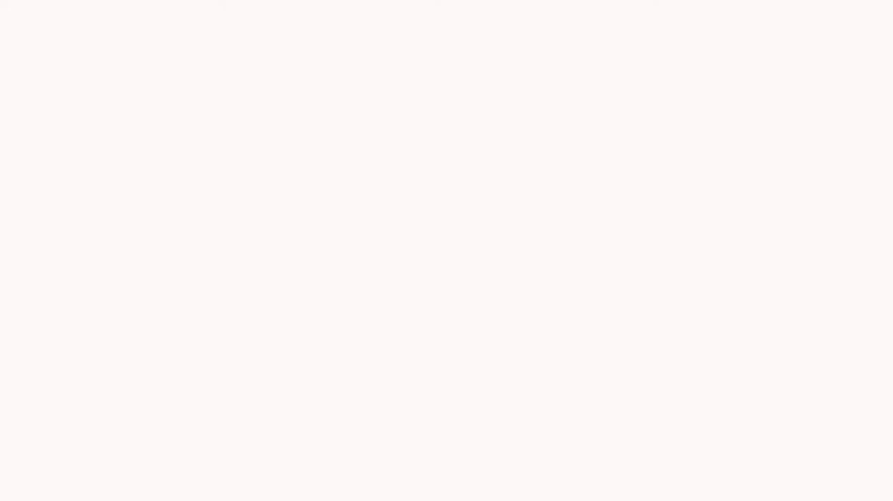